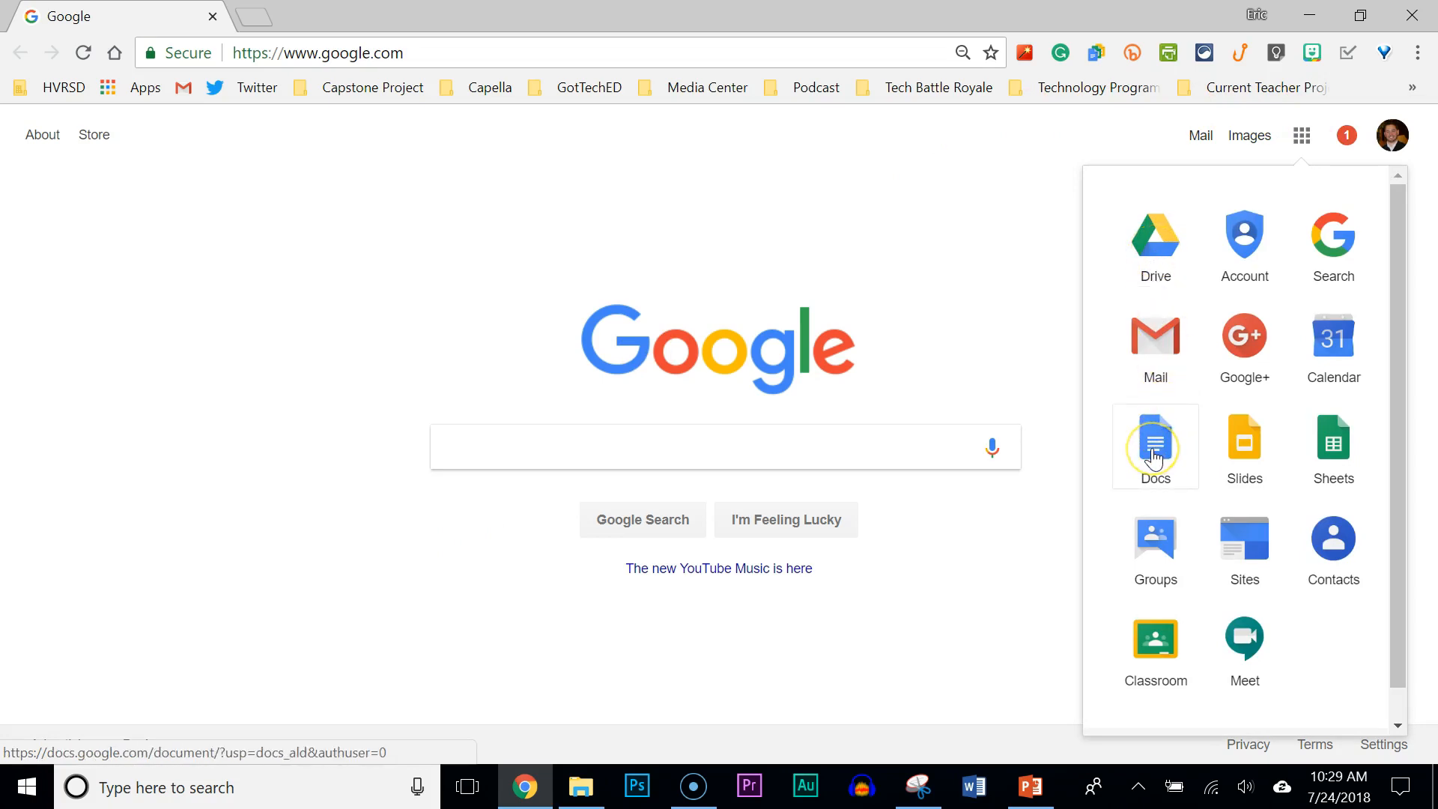
# Go to Google Drive from the Google apps panel.
pyautogui.click(1137, 253)
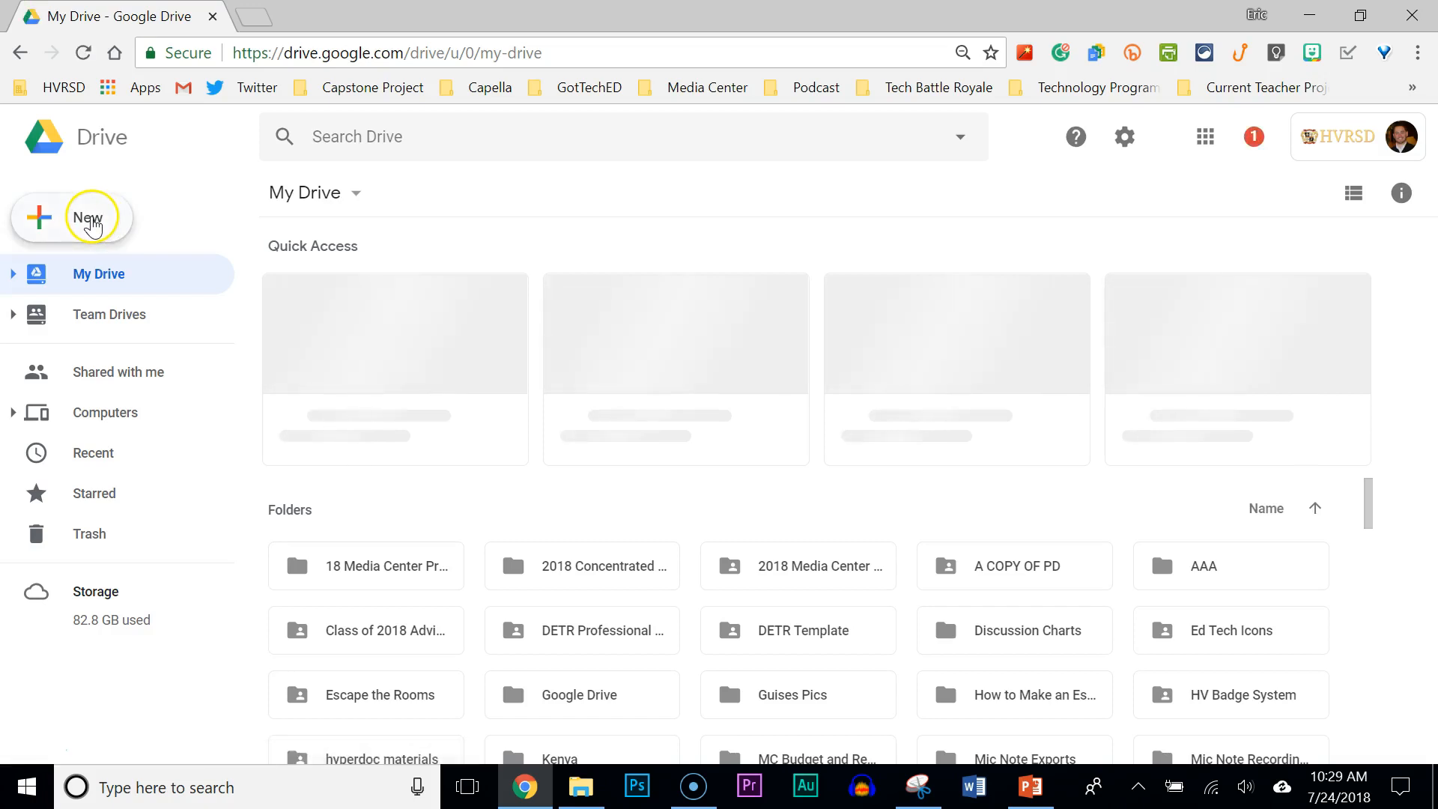
# Create a new blank Google Docs document from Drive's New menu.
pyautogui.click(90, 222)
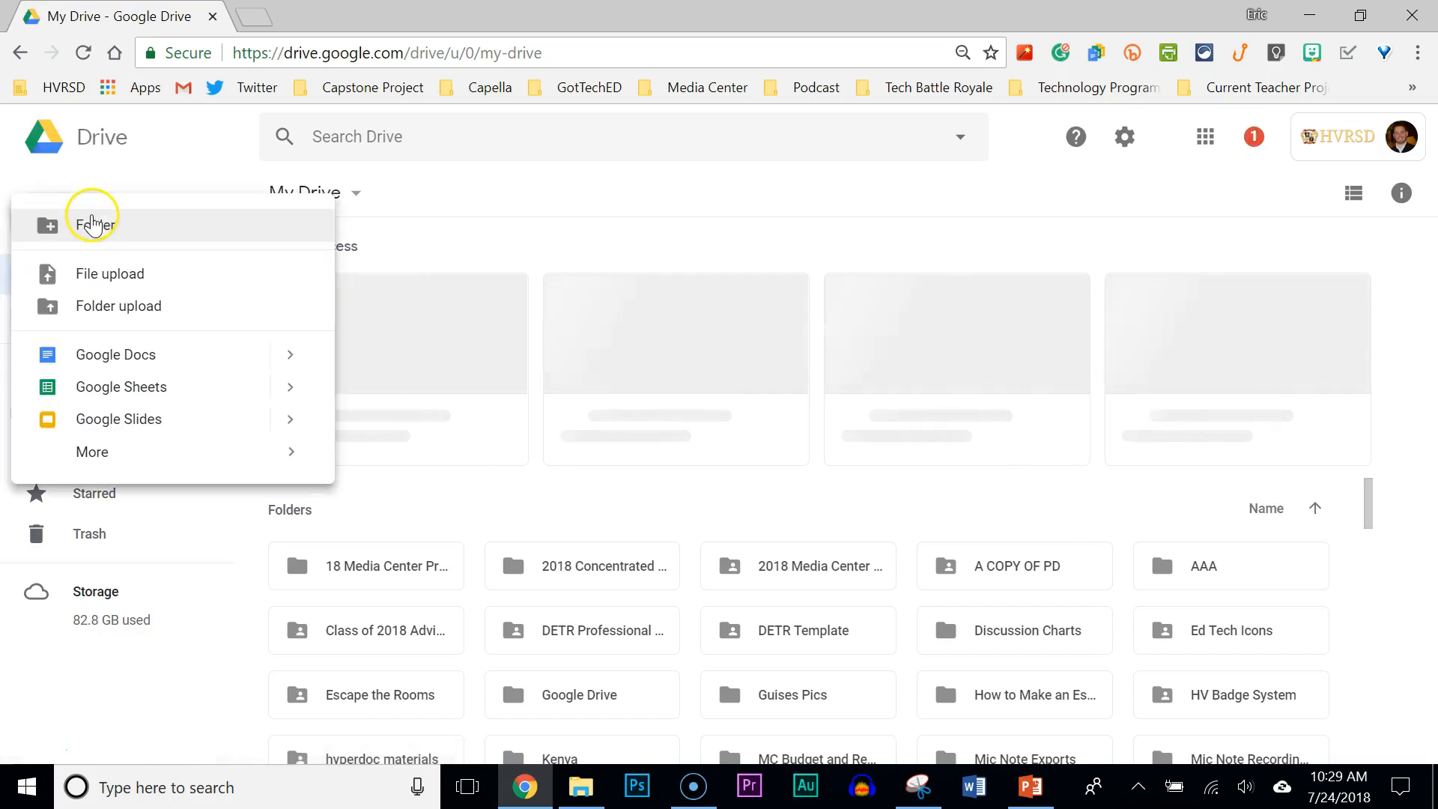
pyautogui.click(108, 360)
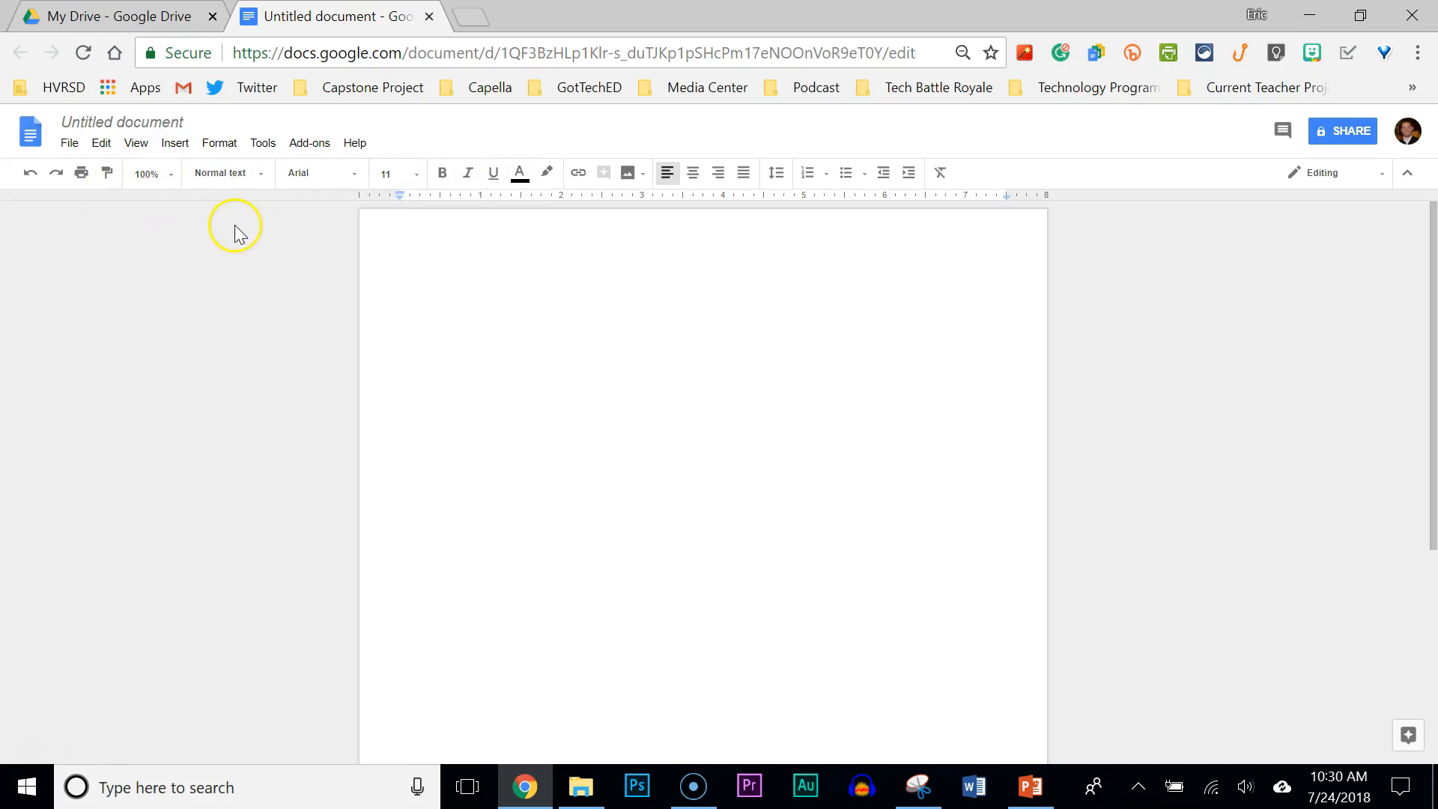
pyautogui.click(127, 124)
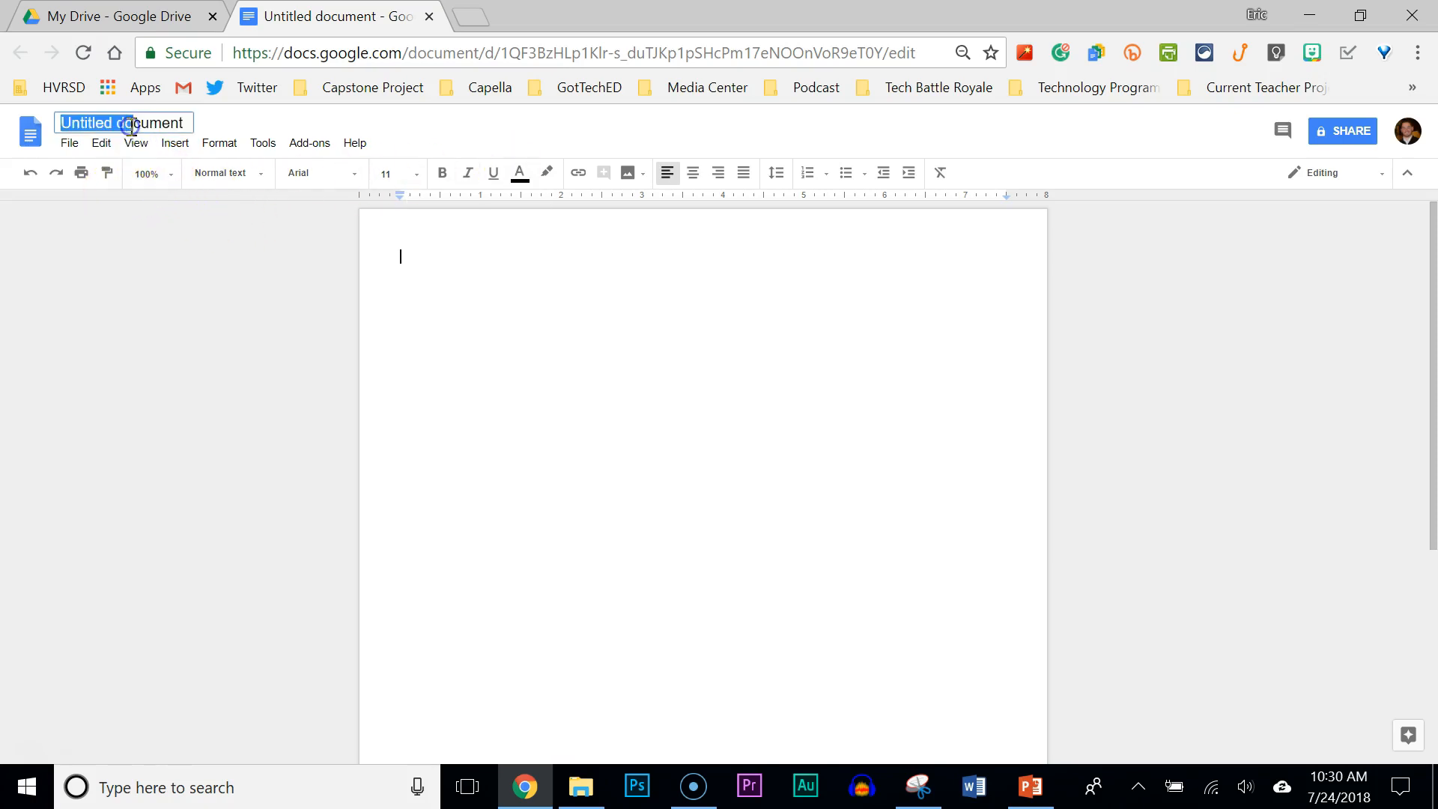
# Rename the document to 'title' and type 'Title' as a first line in Title style.
pyautogui.moveTo(188, 125); pyautogui.dragTo(26, 122)
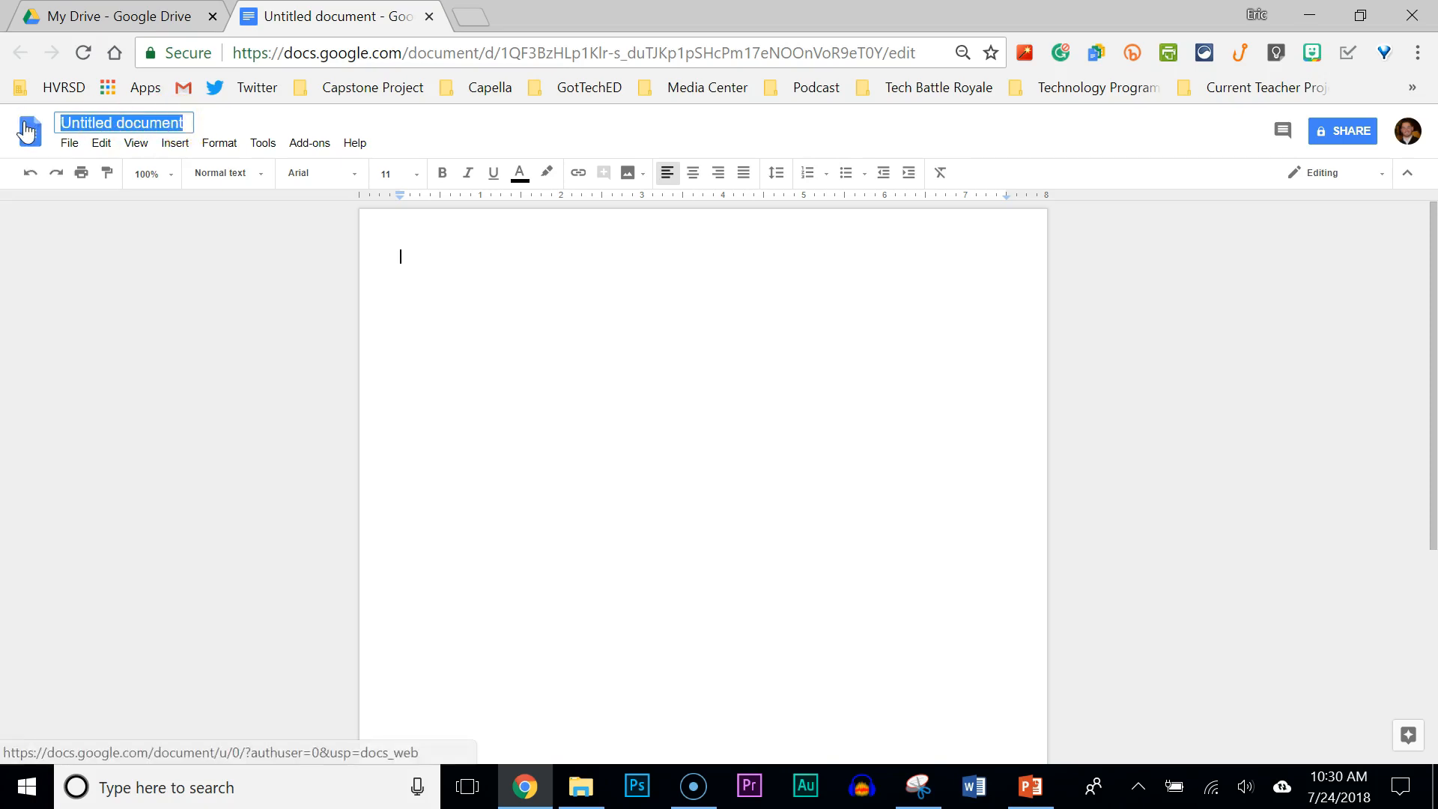
pyautogui.write('title')
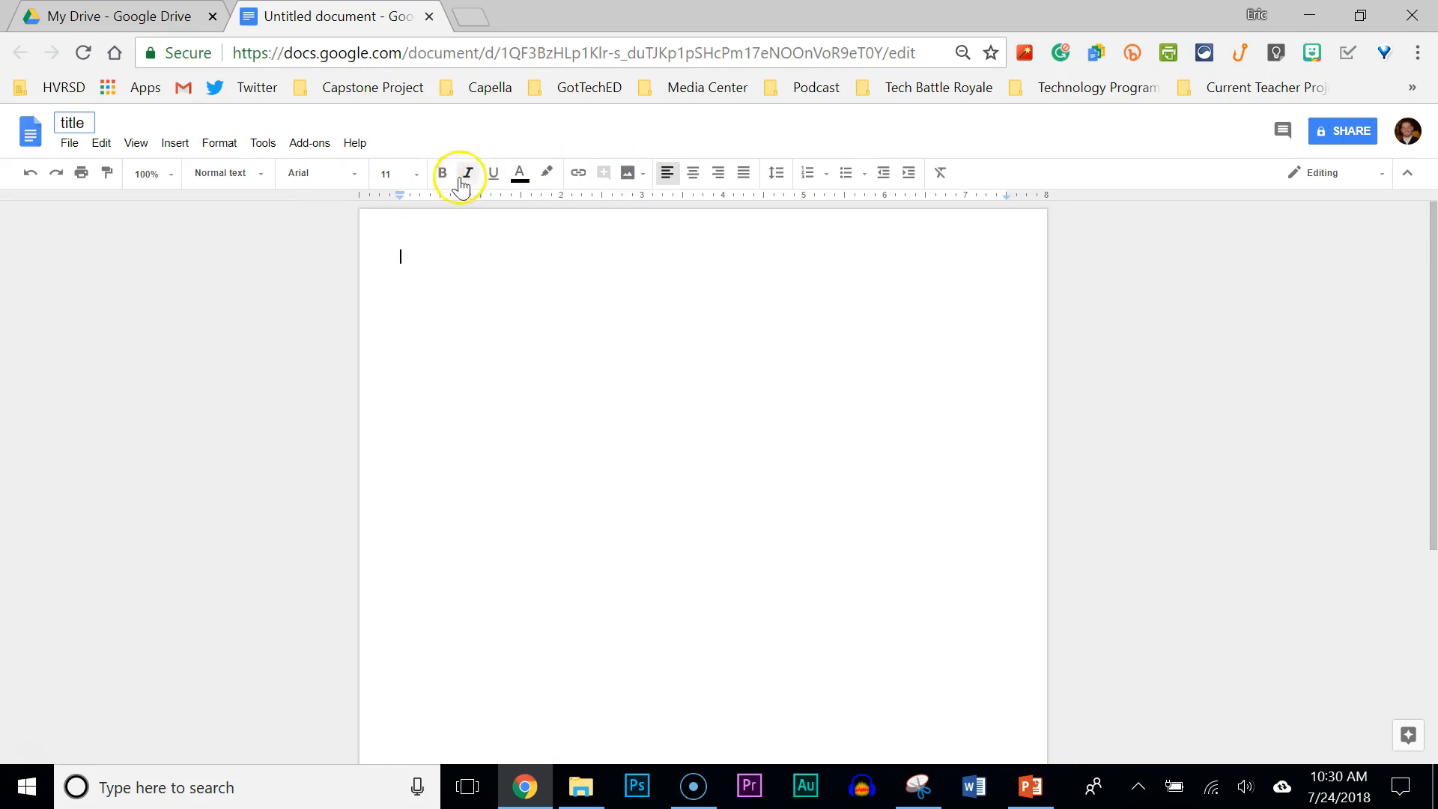
pyautogui.click(255, 180)
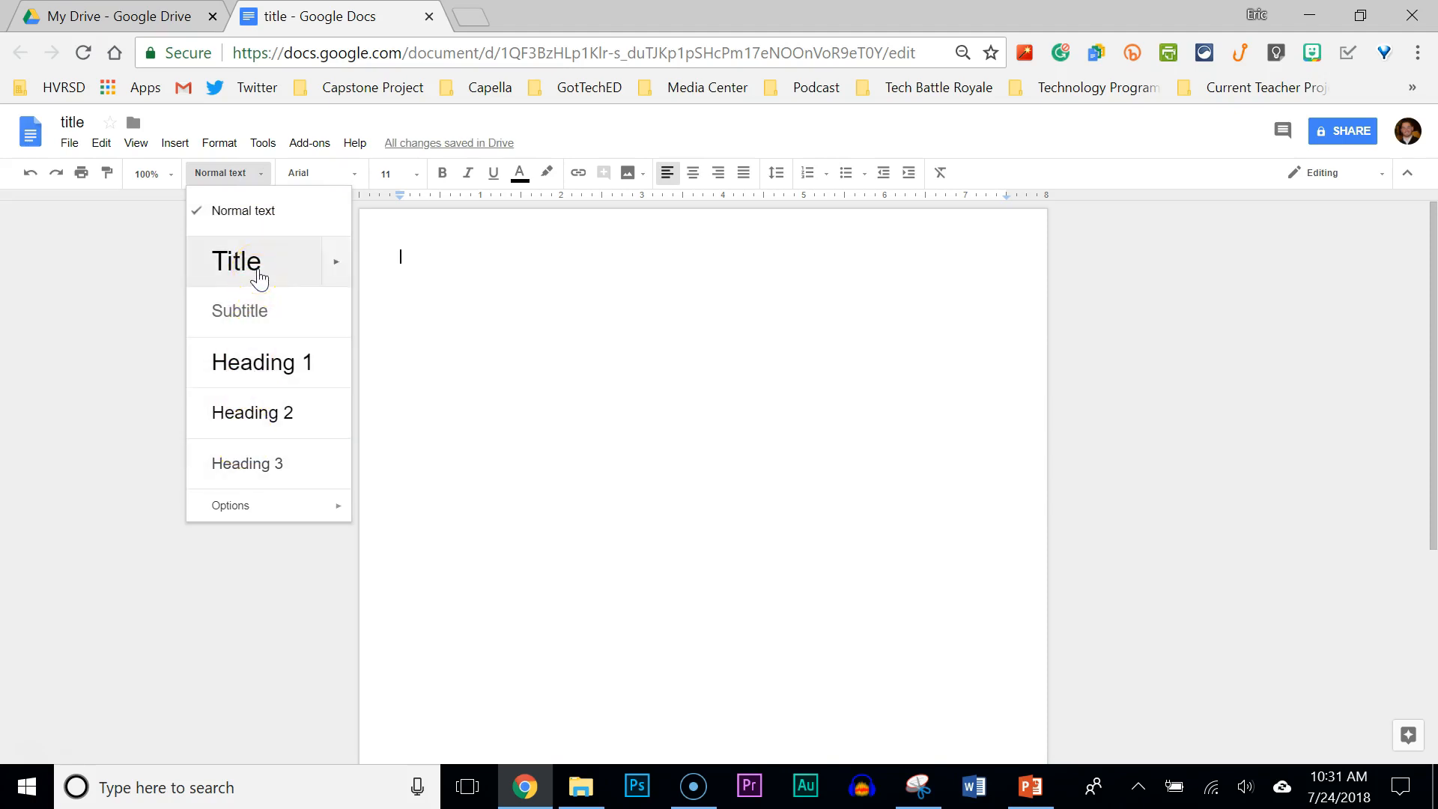
pyautogui.click(258, 276)
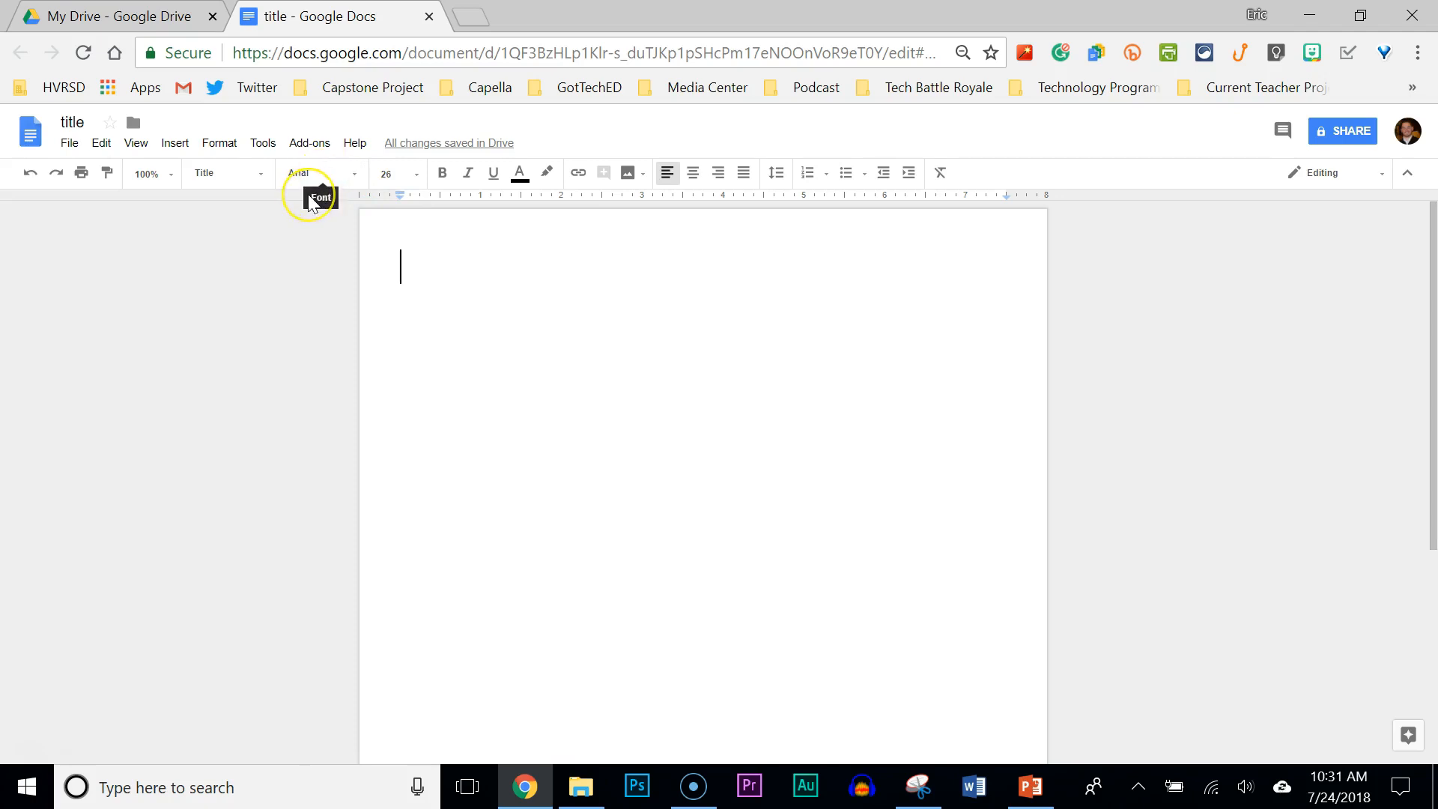
pyautogui.write('Title')
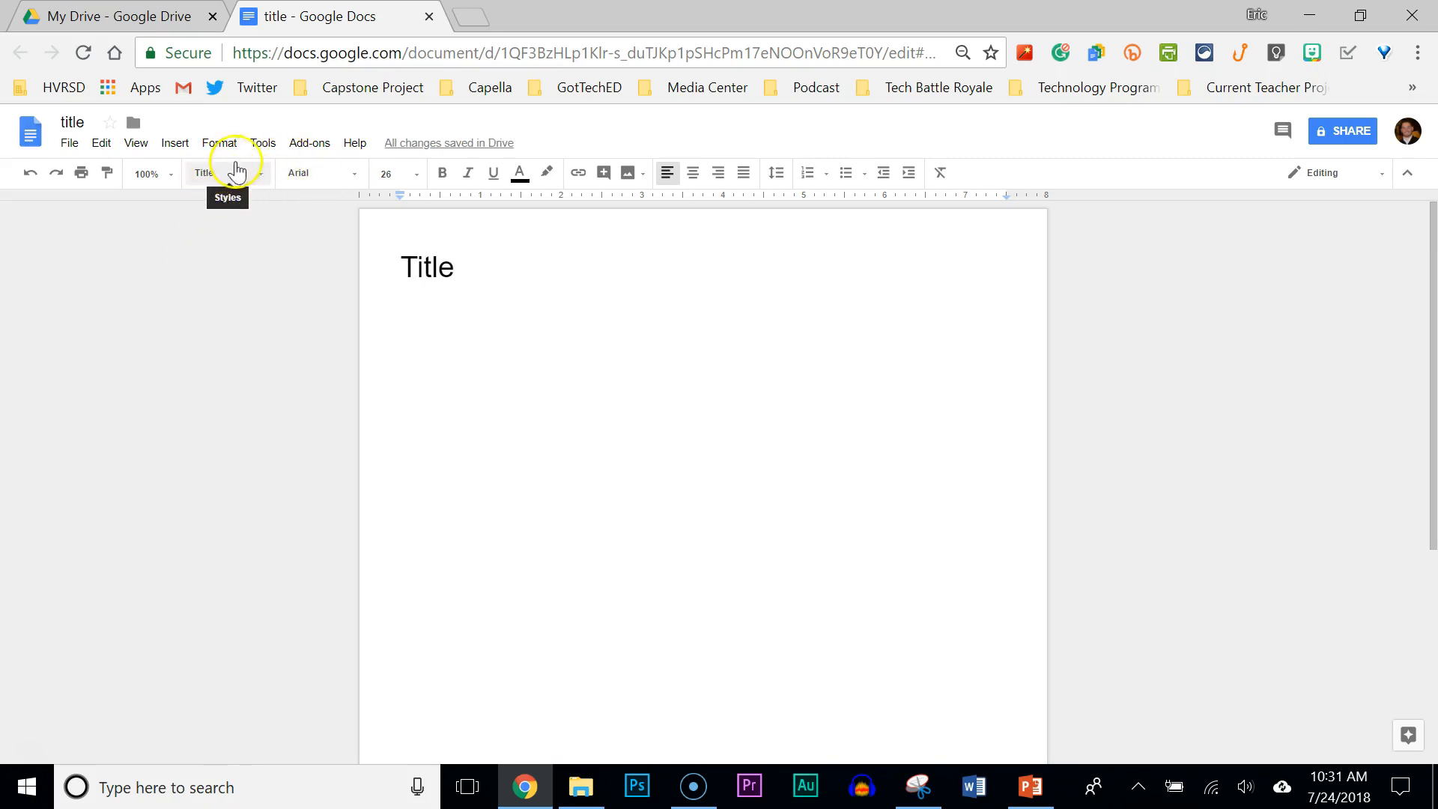
# Restyle the 'Title' line as Subtitle and set its text in Permanent Marker font.
pyautogui.click(245, 176)
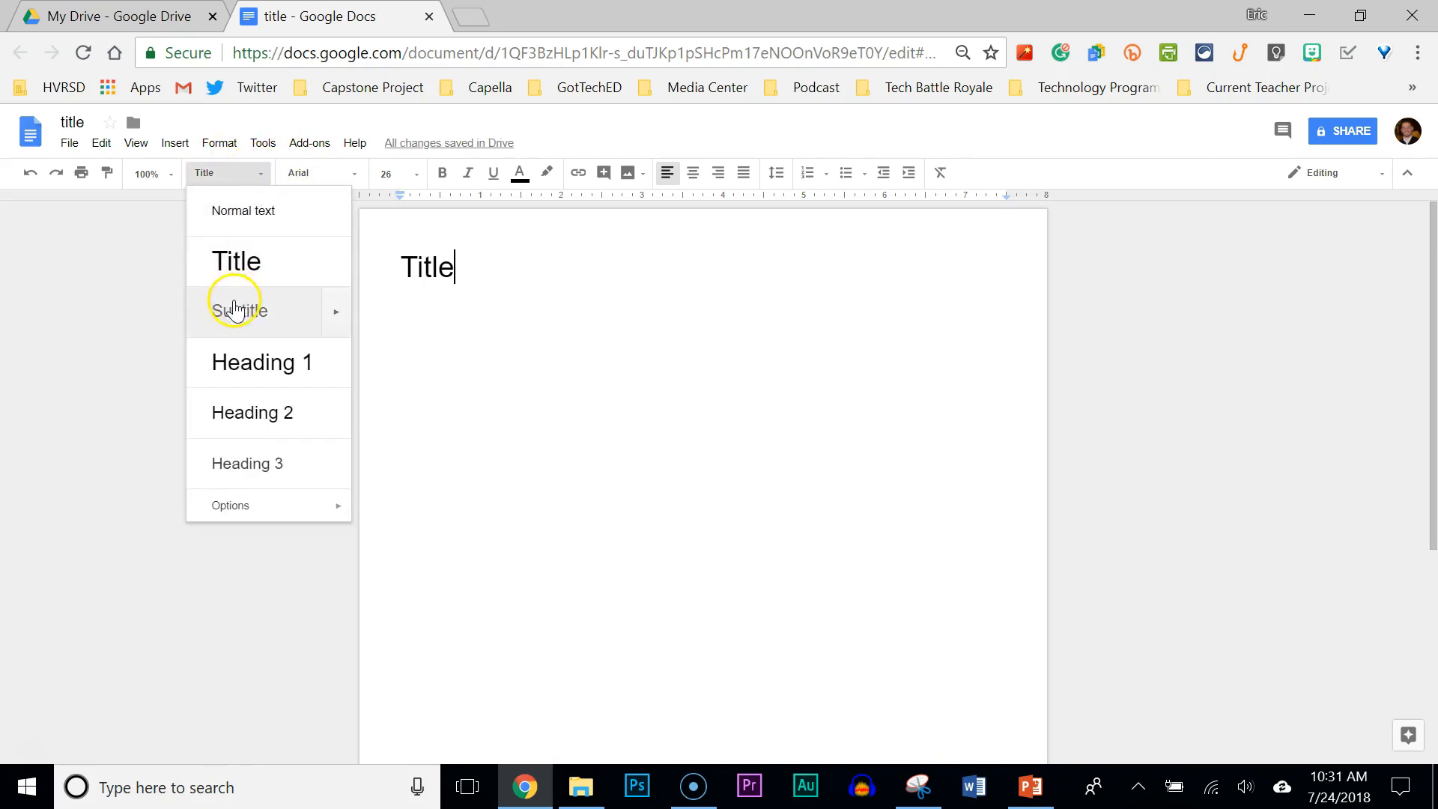
pyautogui.click(235, 309)
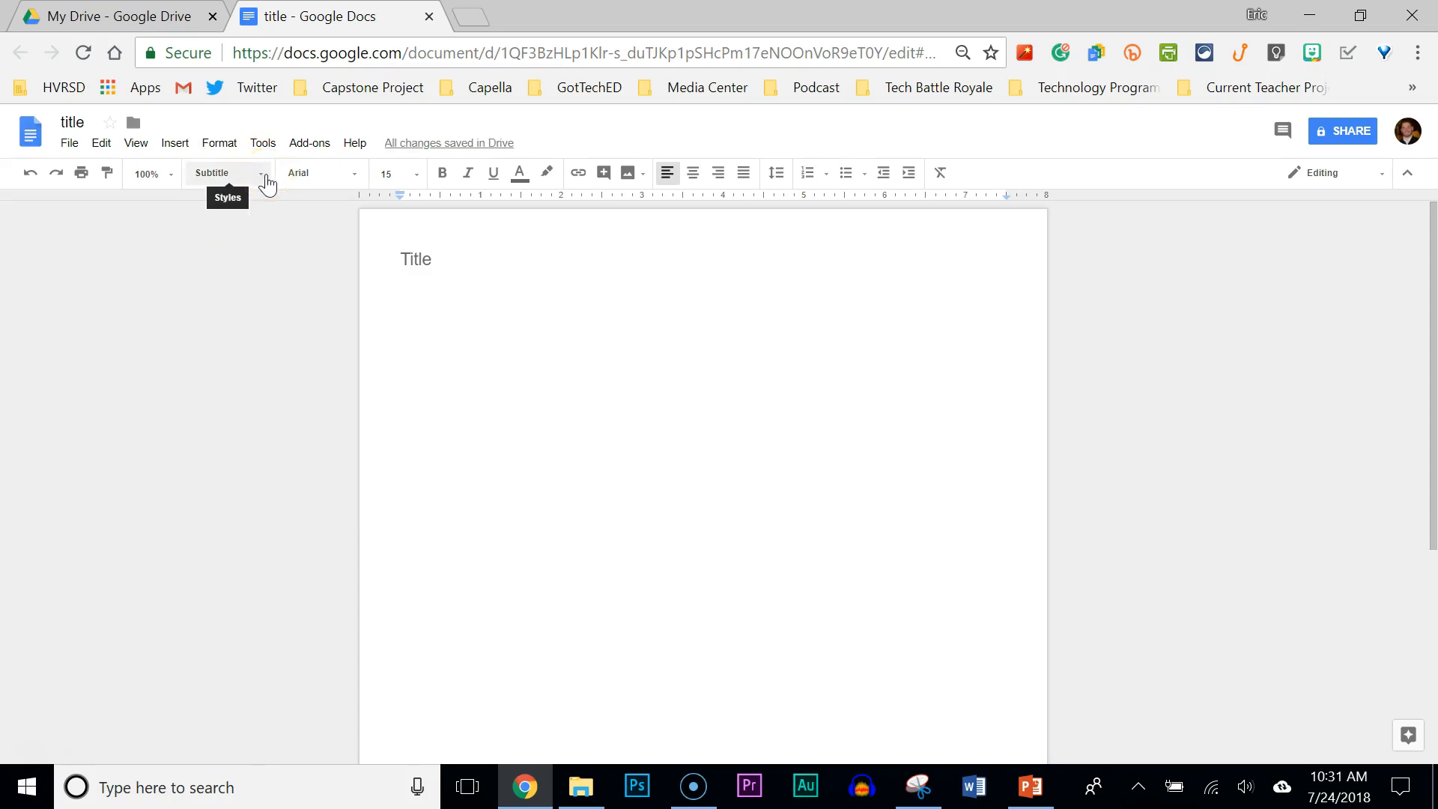
pyautogui.click(352, 174)
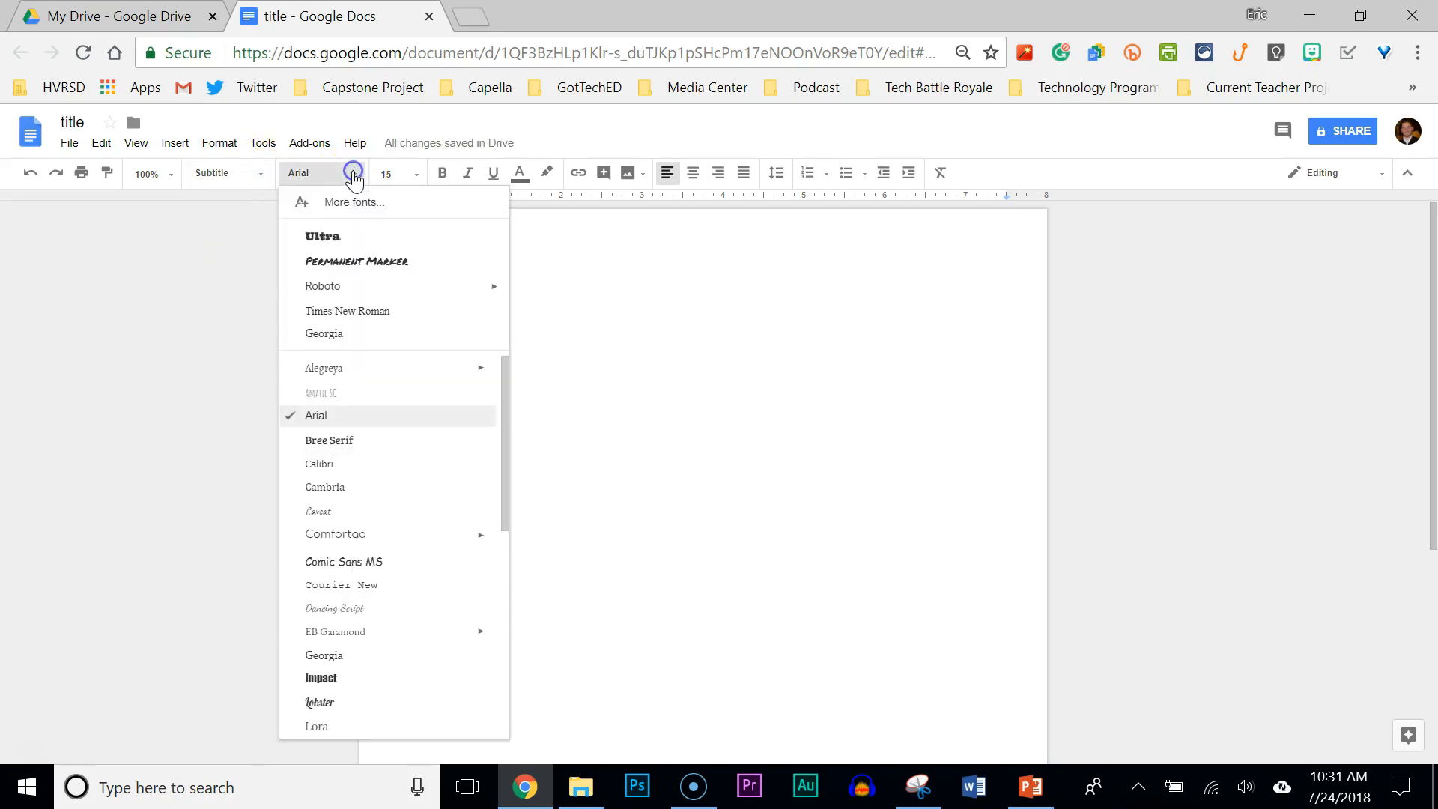
pyautogui.click(343, 263)
pyautogui.click(446, 257)
pyautogui.moveTo(446, 257); pyautogui.dragTo(356, 241)
pyautogui.click(352, 175)
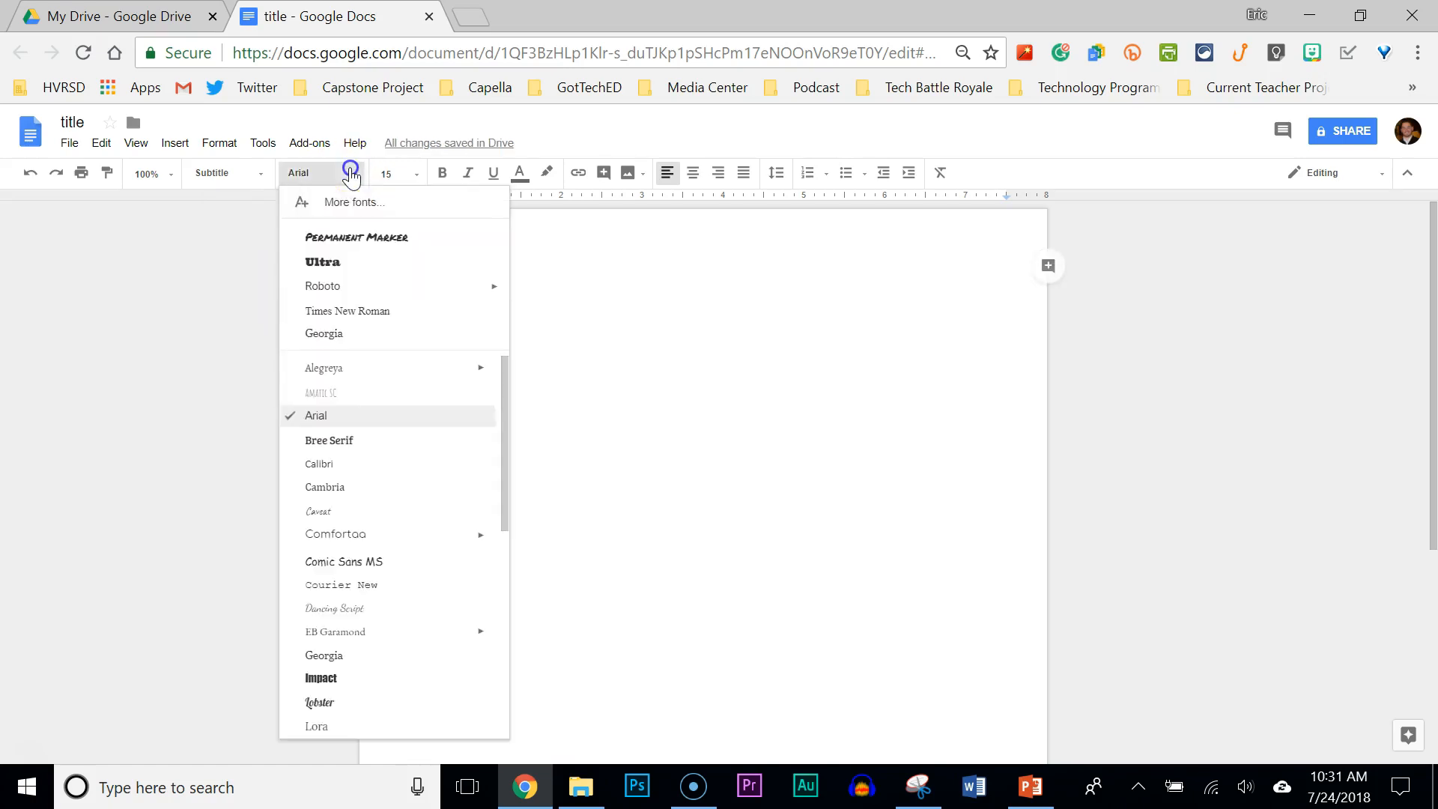
pyautogui.click(343, 238)
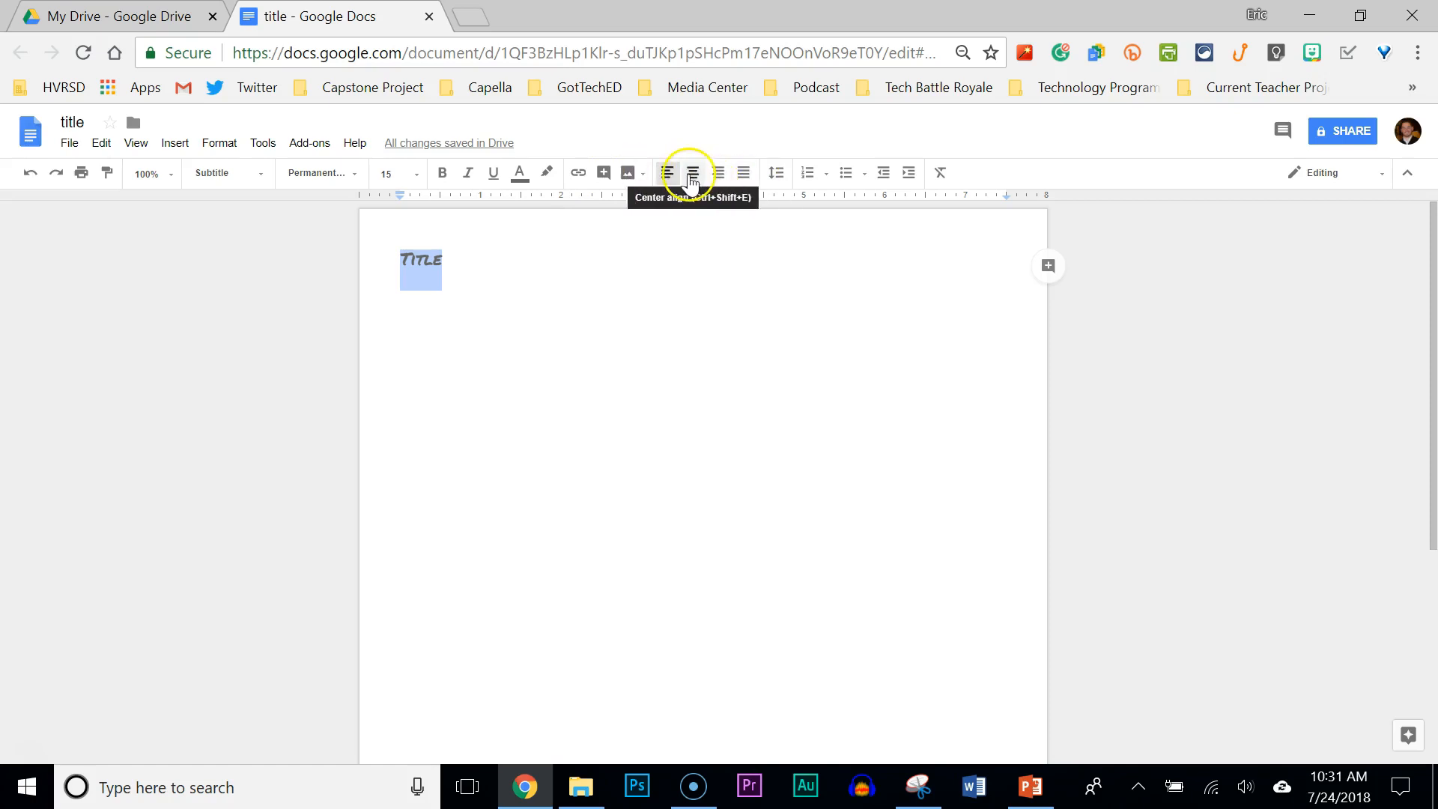
# Center the 'Title' line and make it a bulleted list item.
pyautogui.click(693, 174)
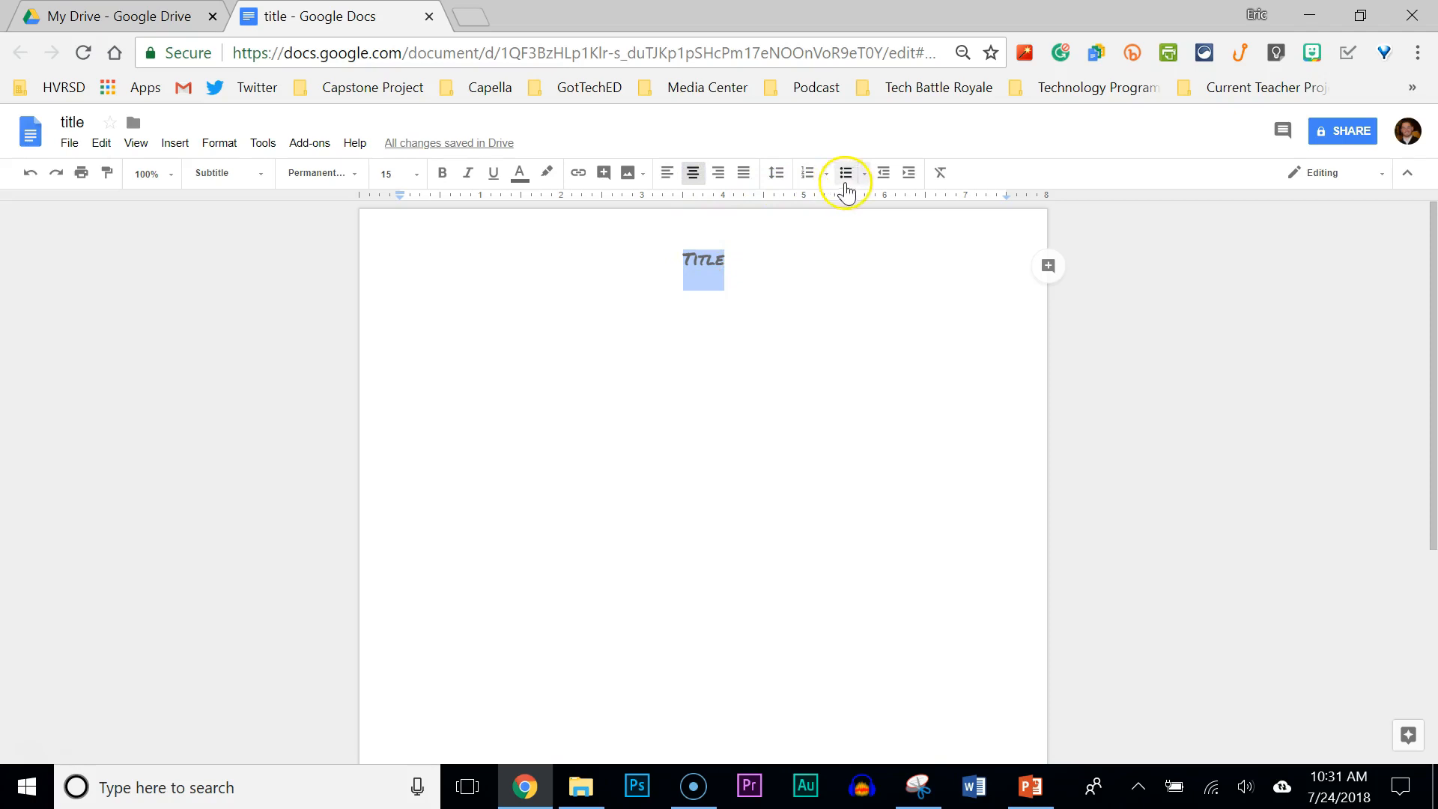
pyautogui.click(845, 175)
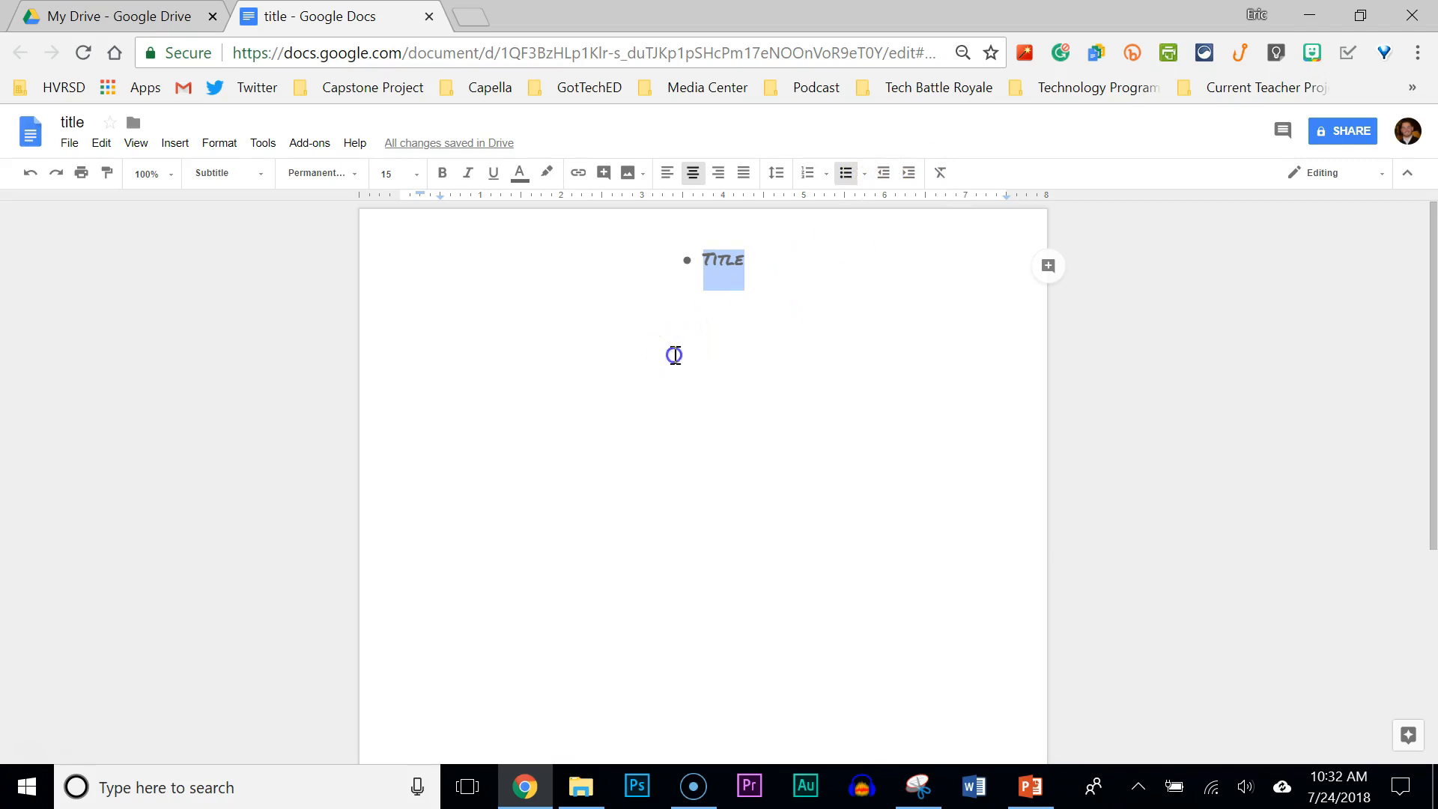
pyautogui.click(675, 353)
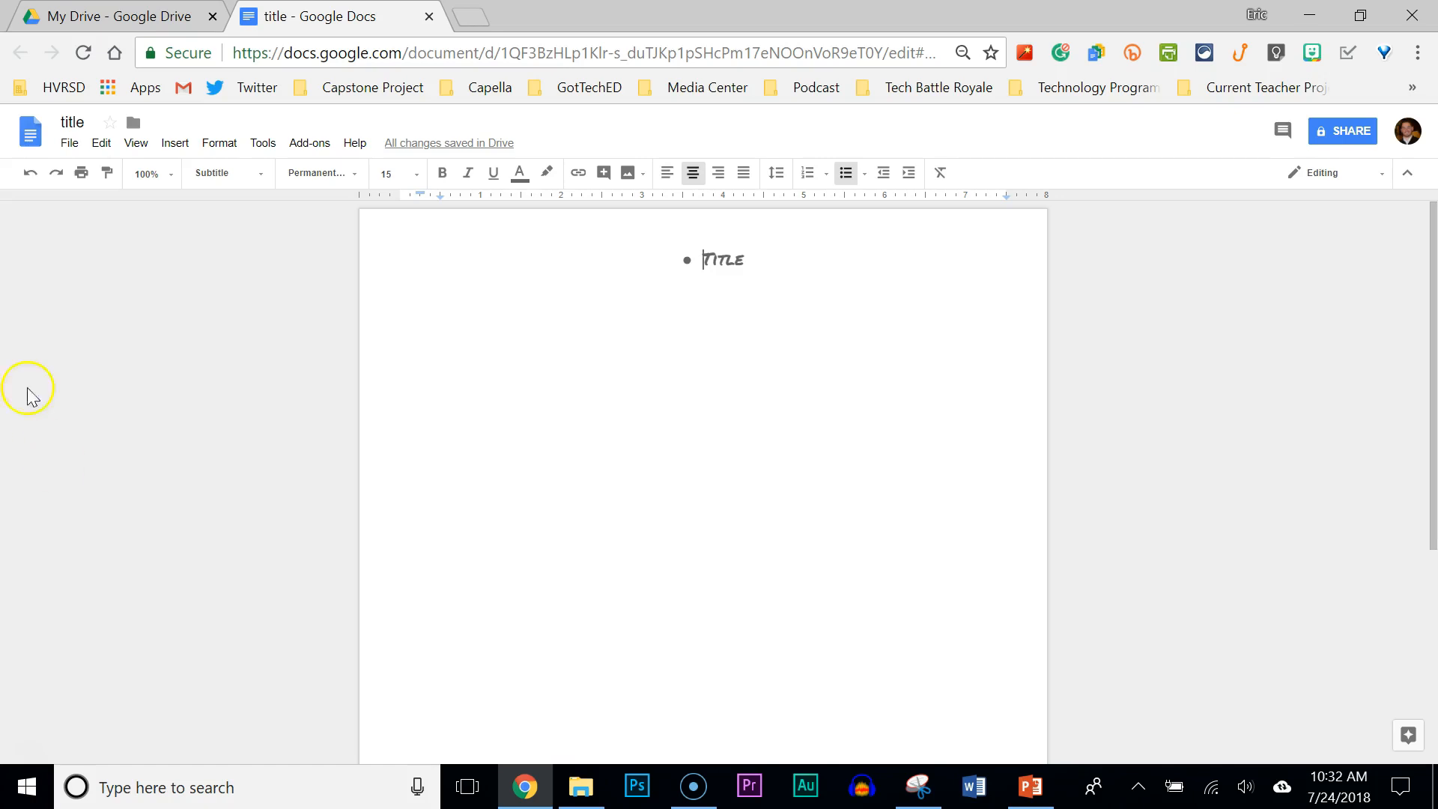
pyautogui.click(66, 147)
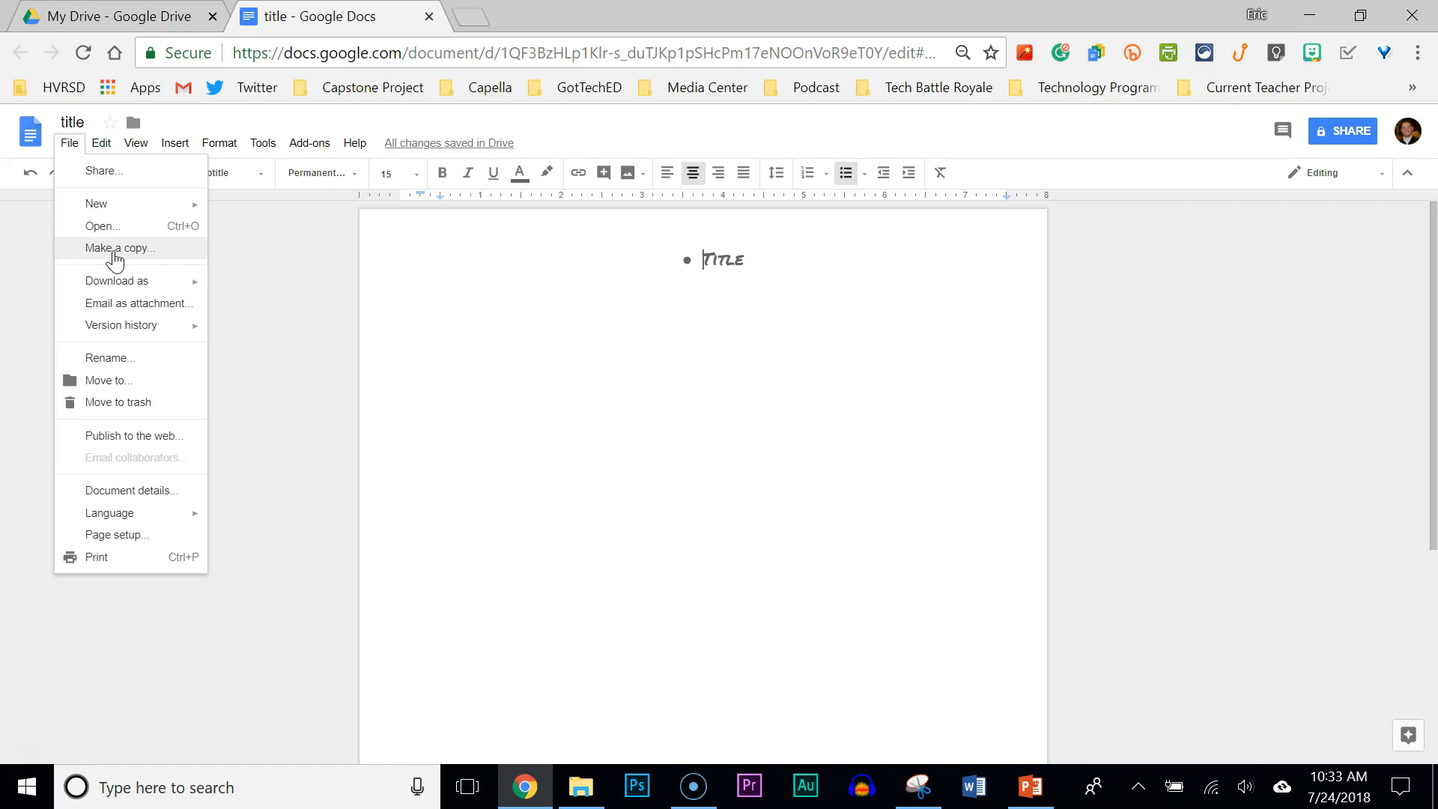
pyautogui.click(109, 284)
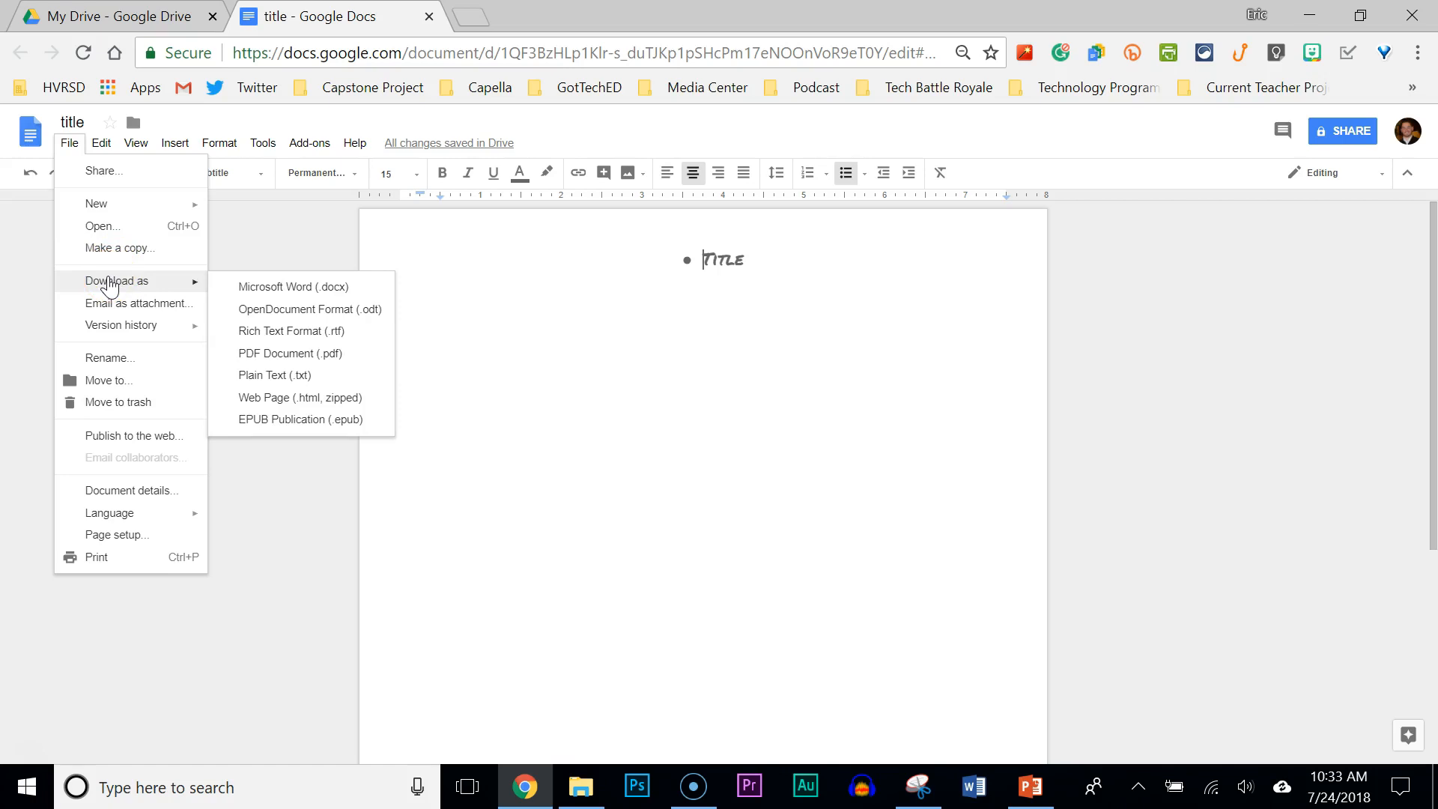
pyautogui.click(263, 294)
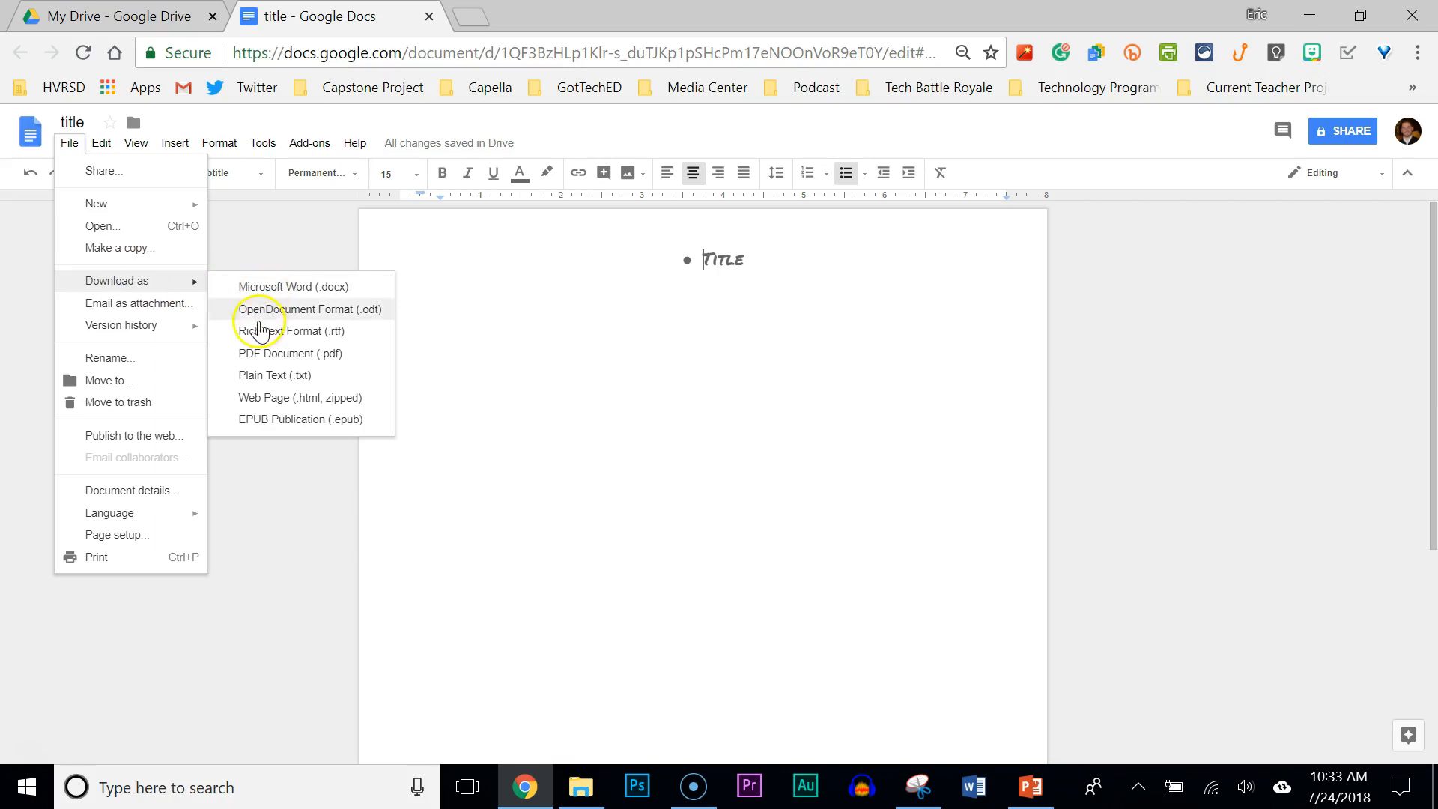
pyautogui.click(261, 363)
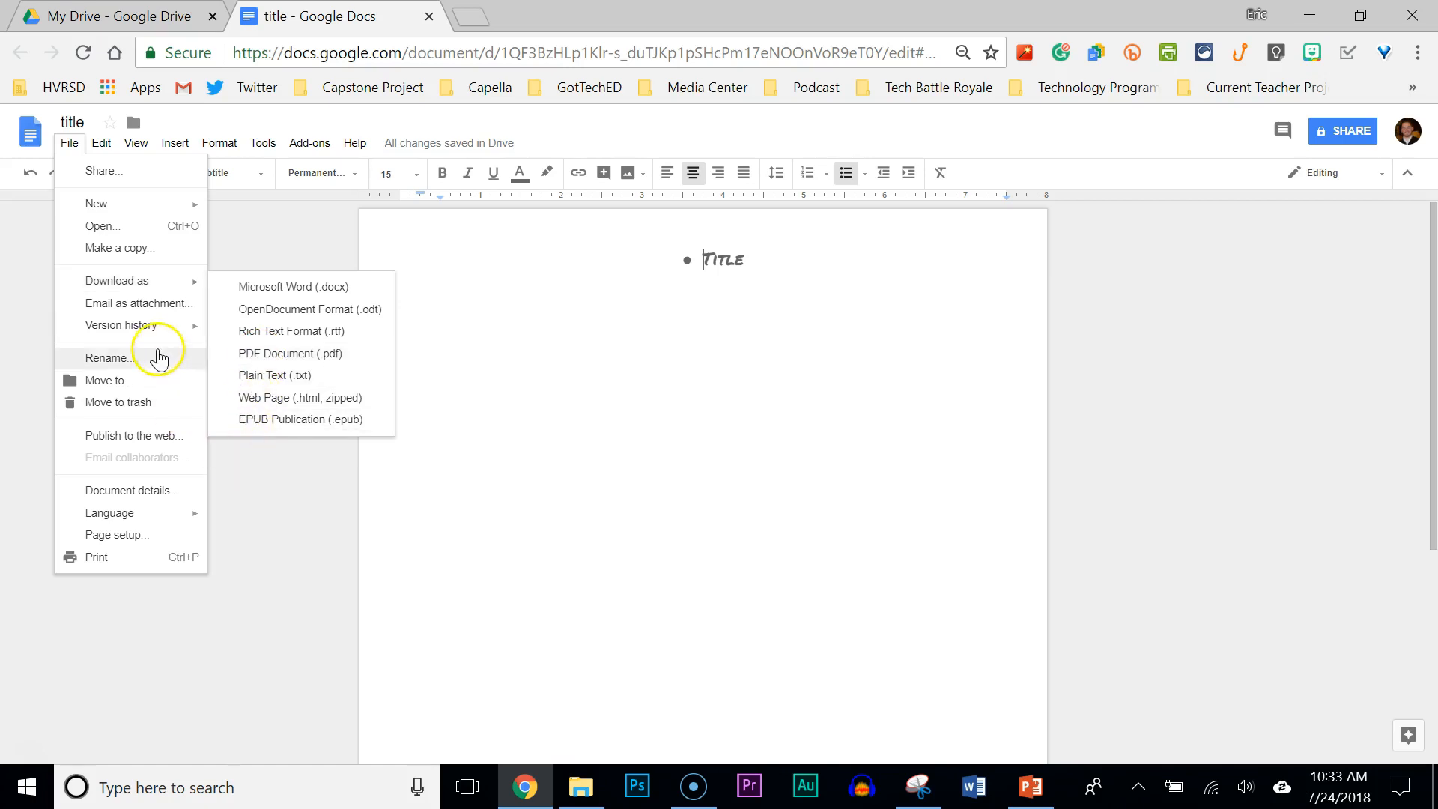
pyautogui.moveTo(152, 328)
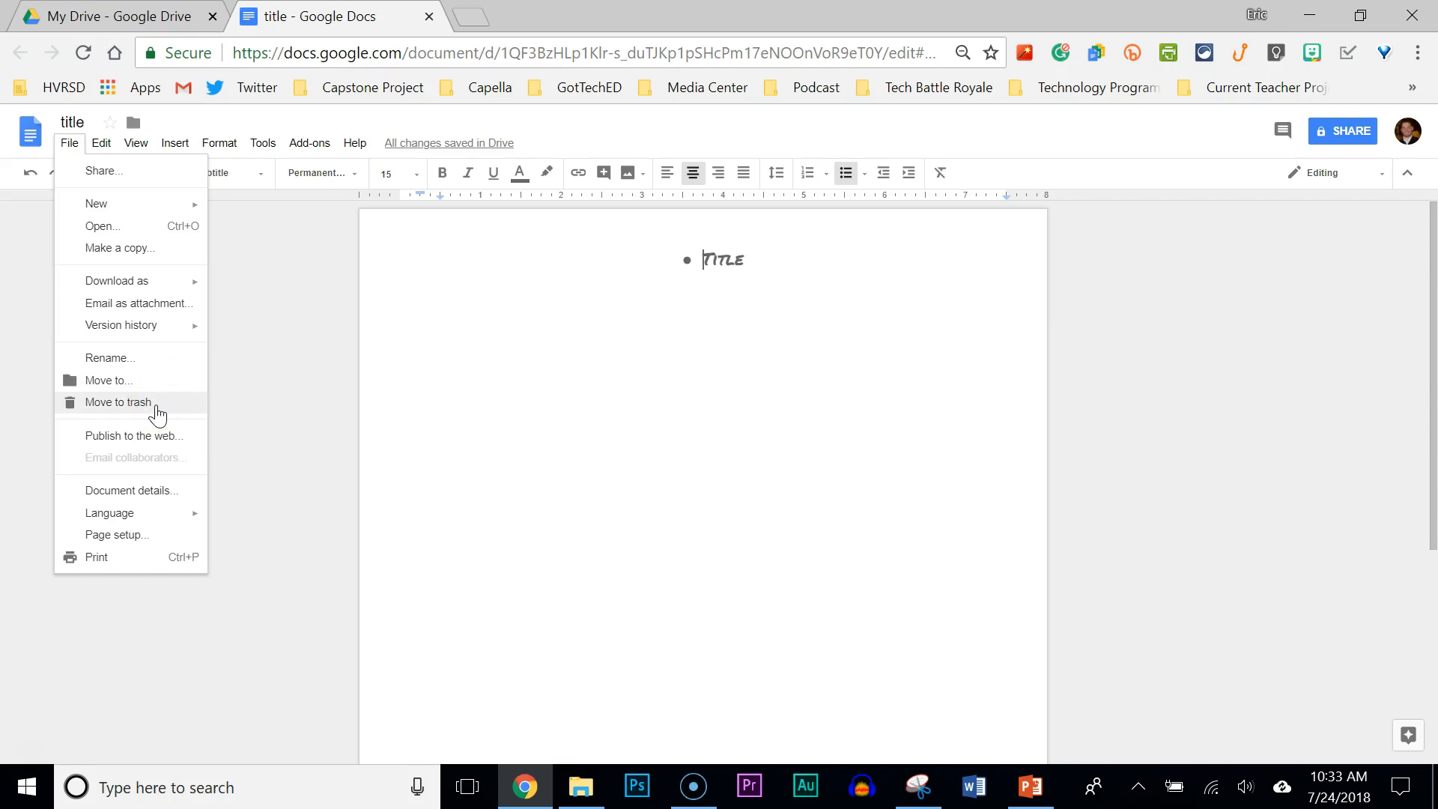
pyautogui.click(28, 750)
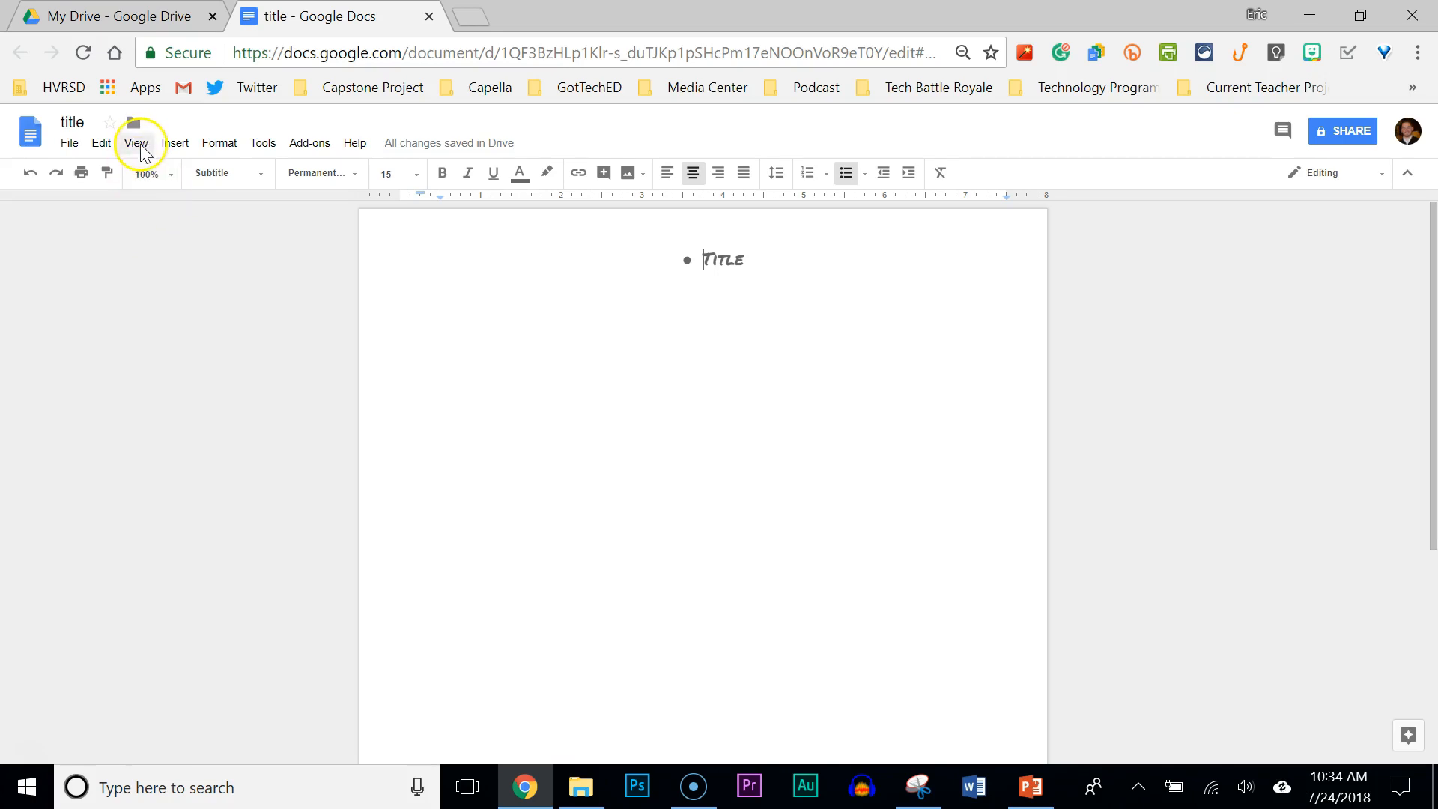
# Insert an empty 3 x 3 table above the 'Title' line via the Insert menu.
pyautogui.click(172, 147)
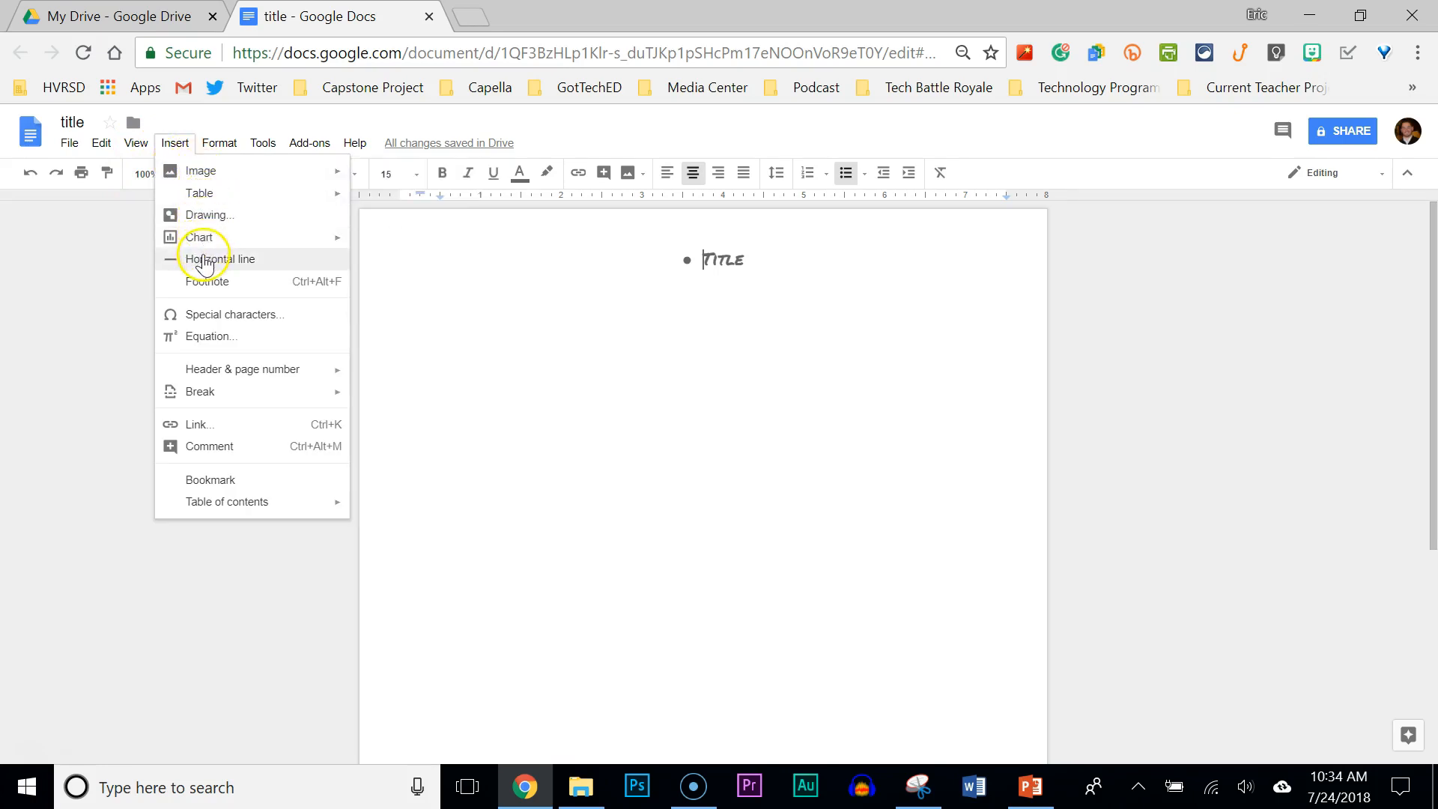
pyautogui.moveTo(238, 182)
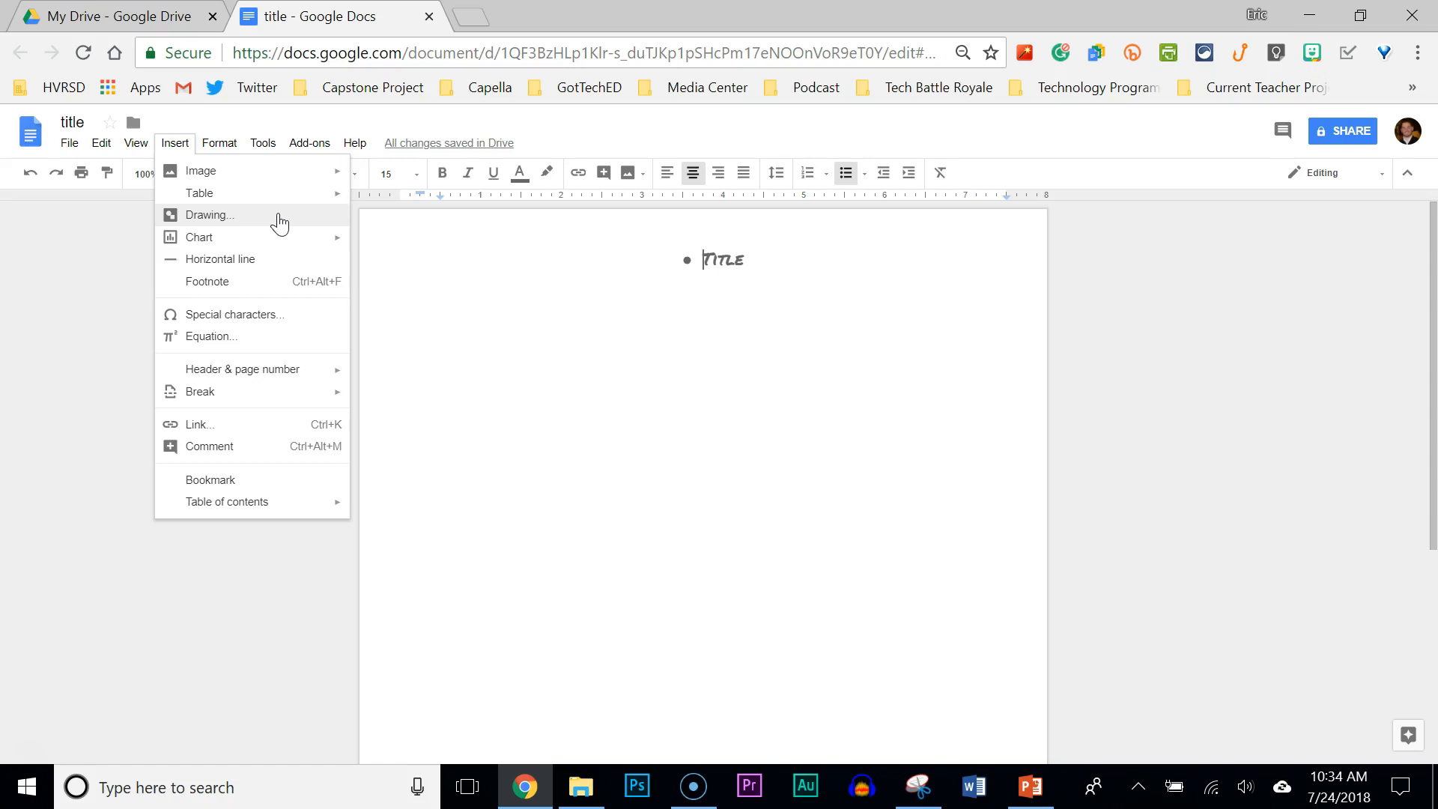
pyautogui.click(274, 238)
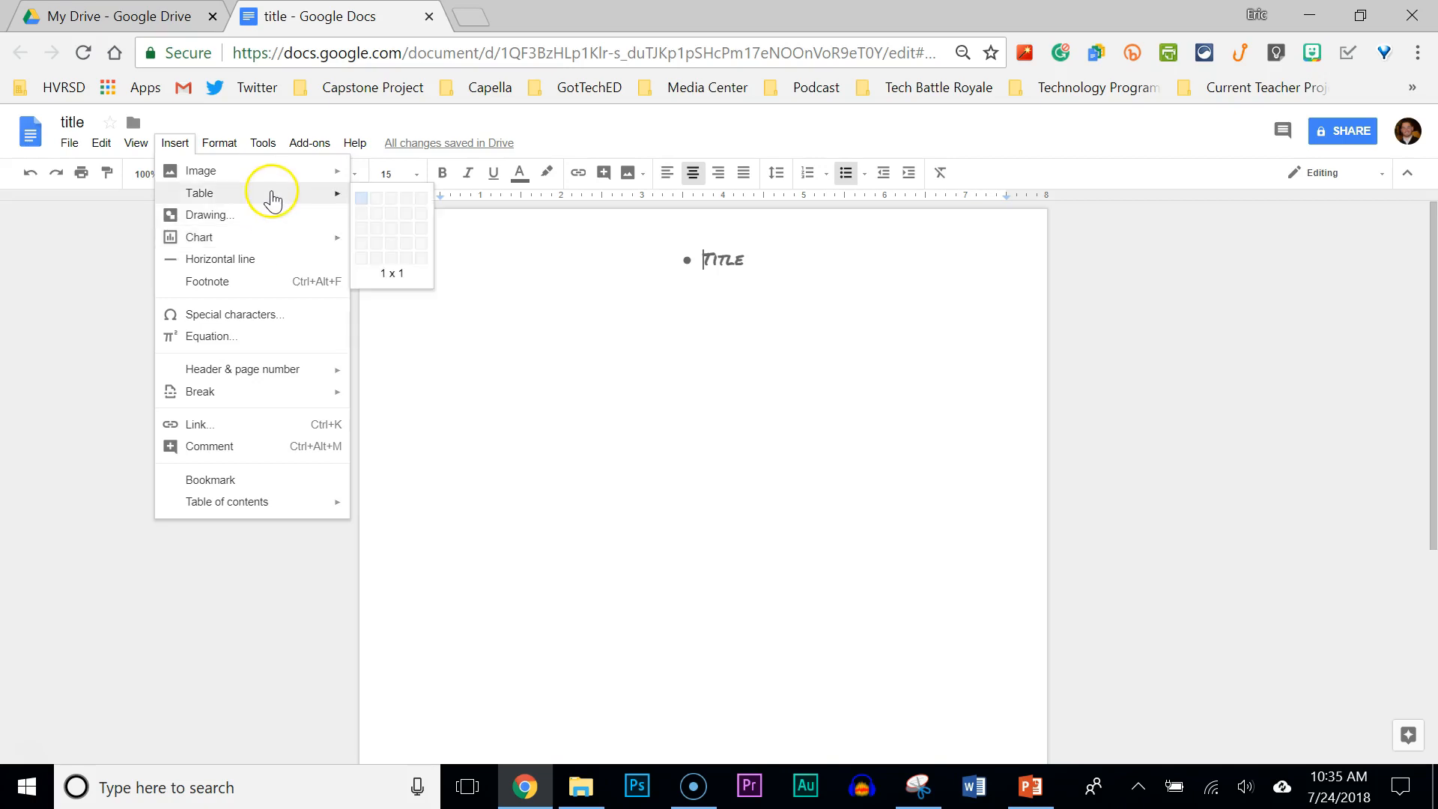
pyautogui.click(392, 229)
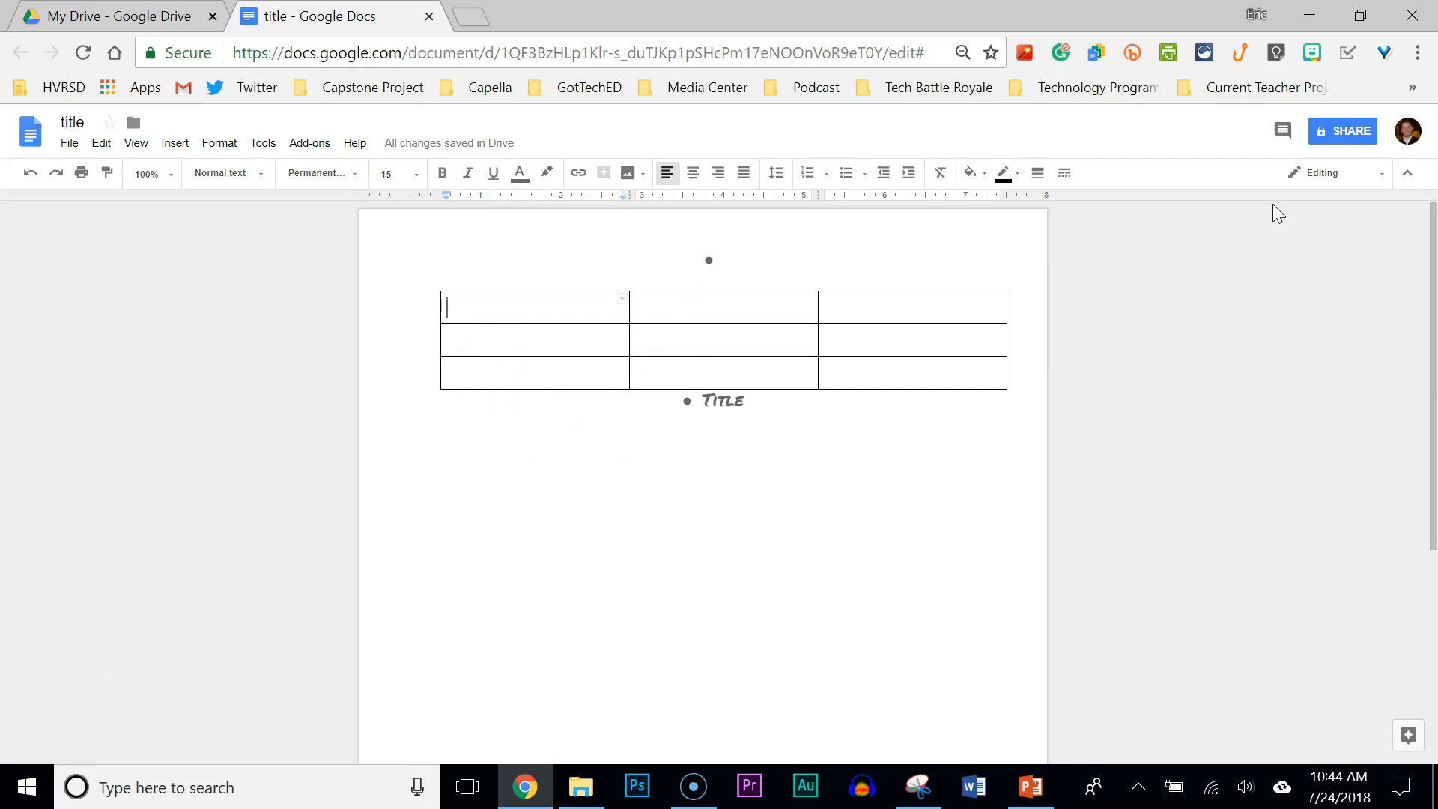
pyautogui.click(1344, 136)
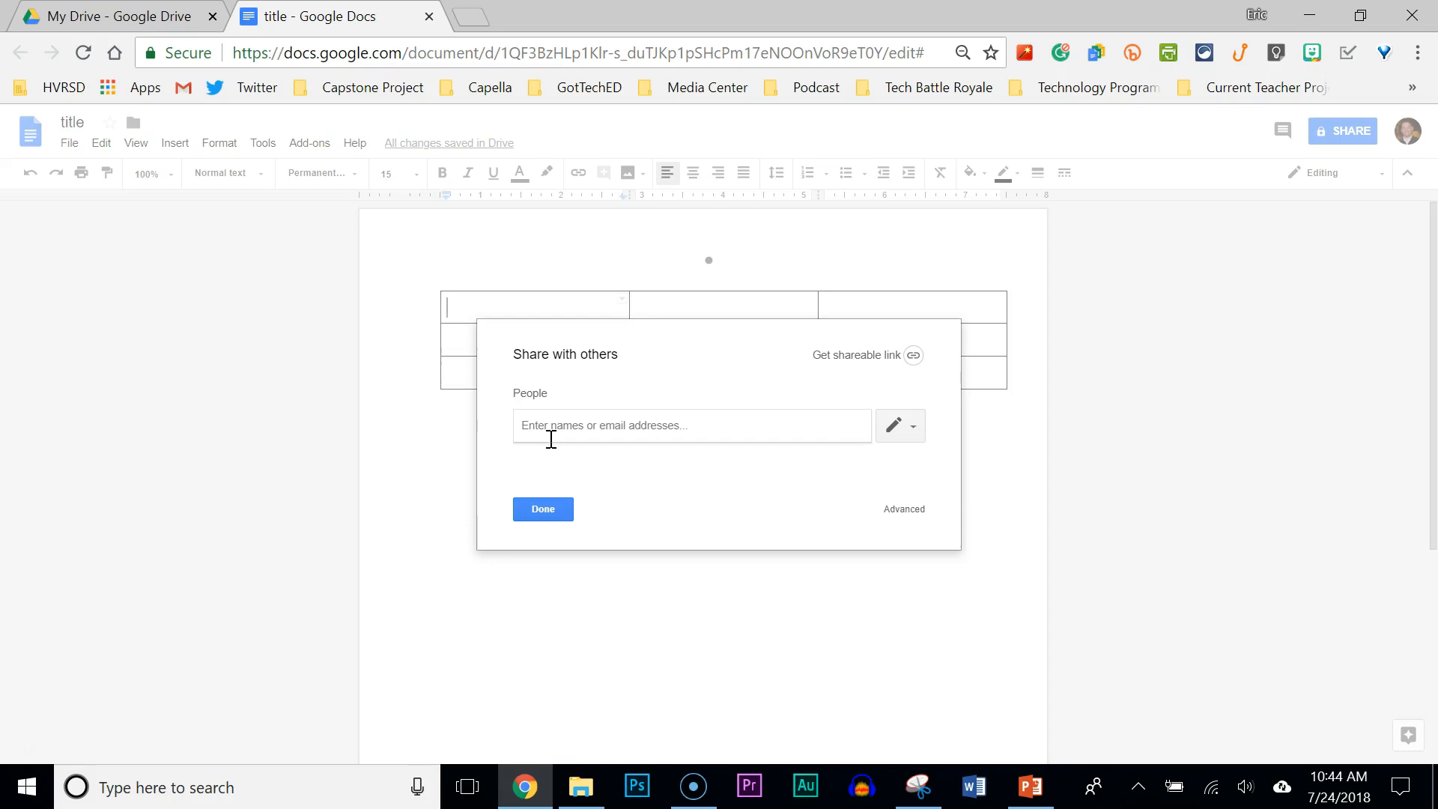
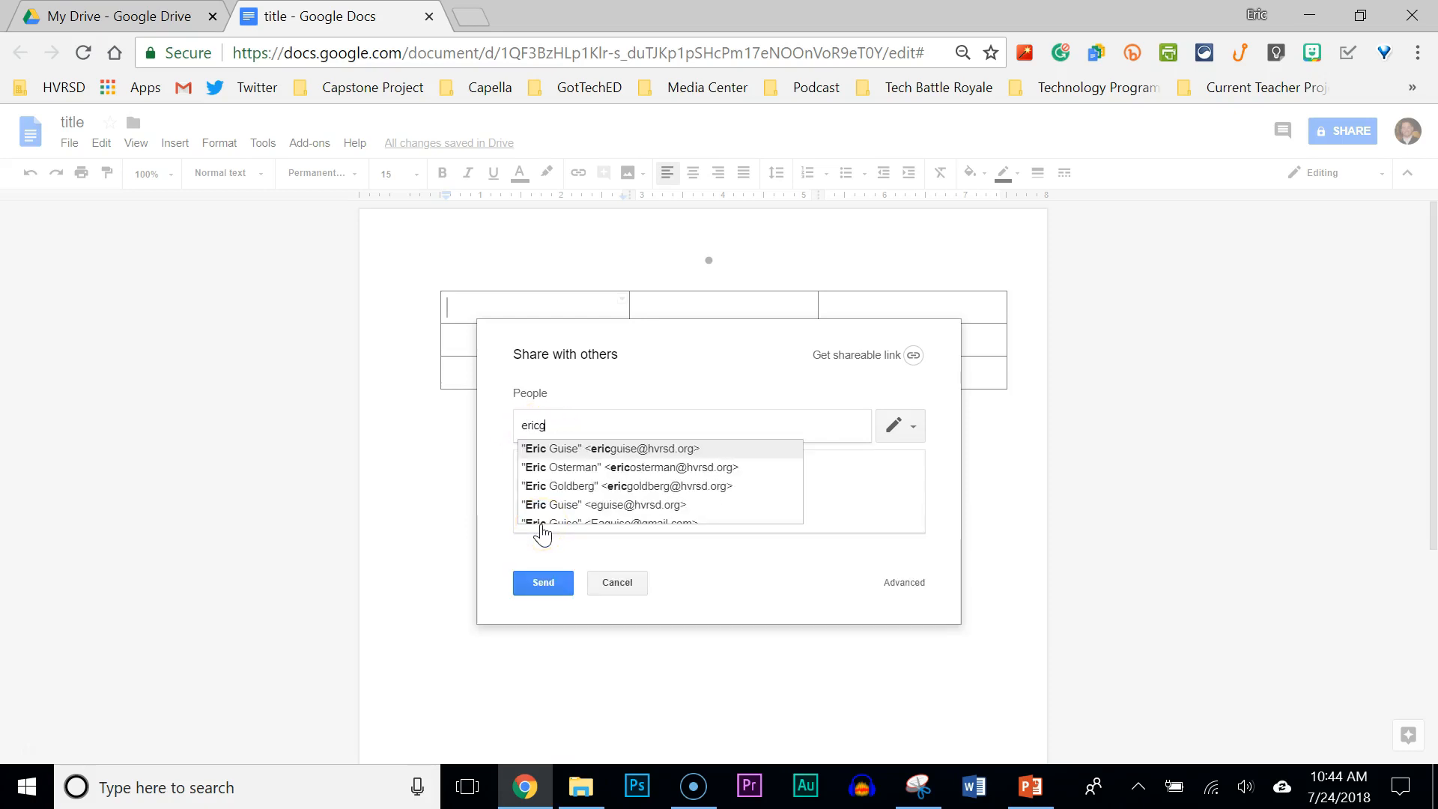
pyautogui.click(590, 451)
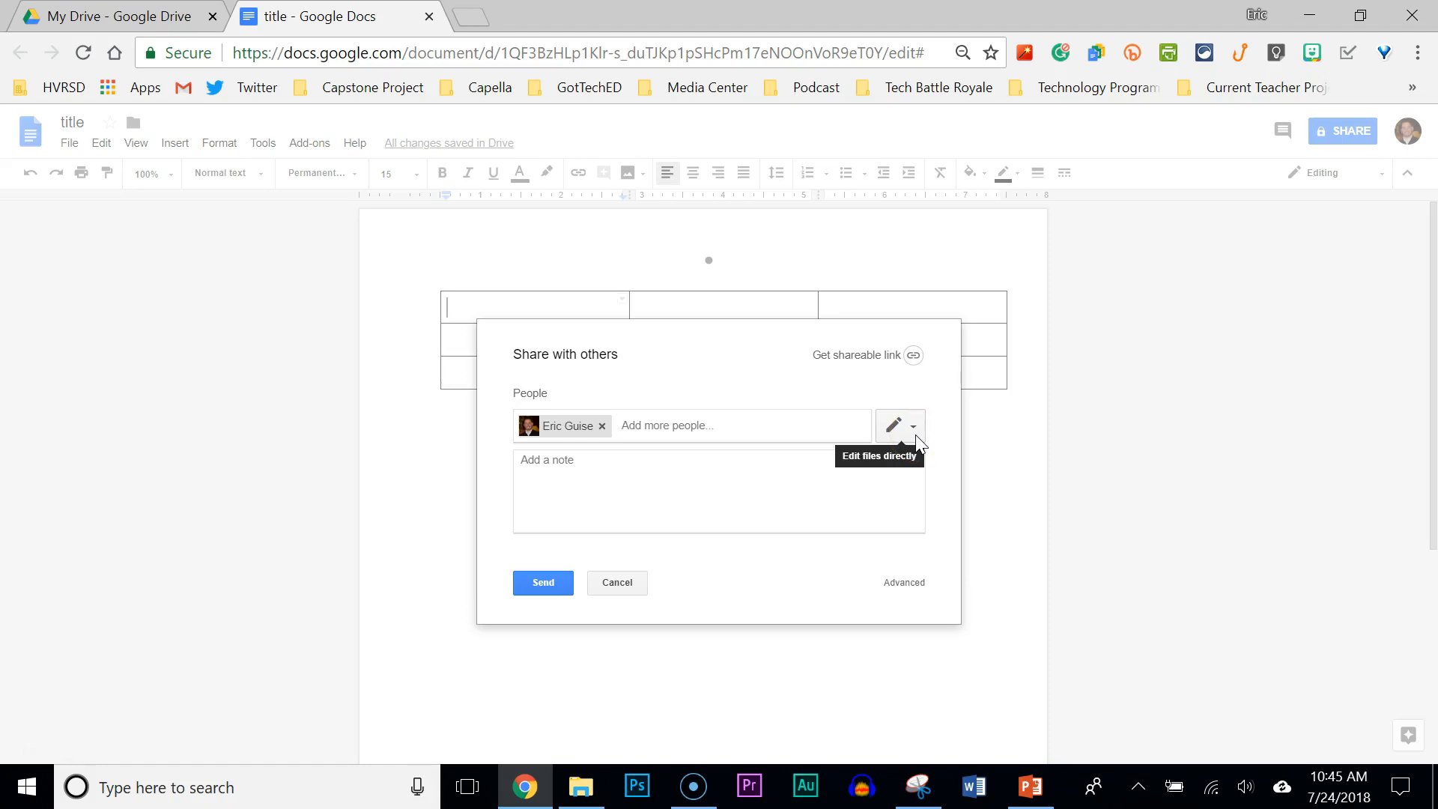
pyautogui.click(919, 439)
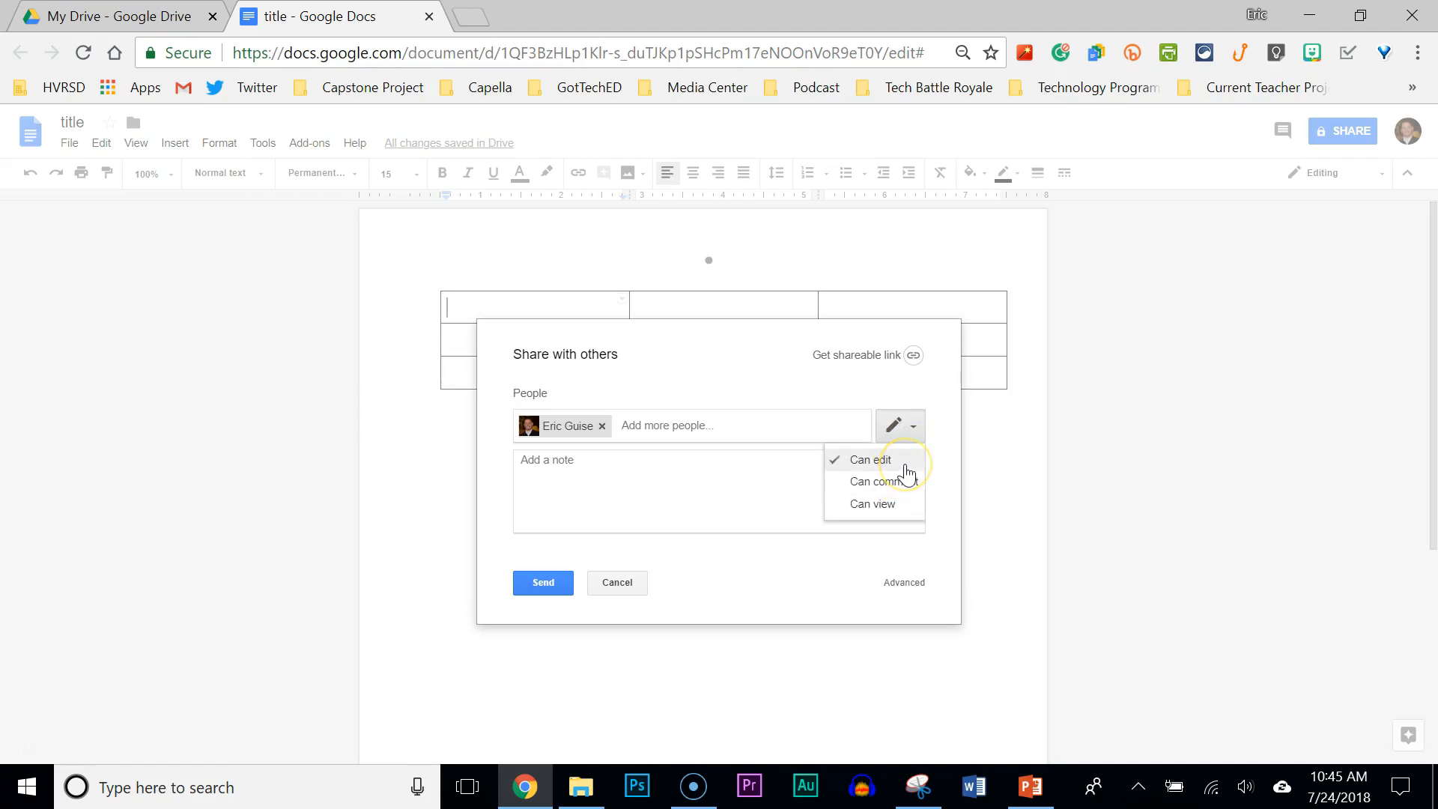
pyautogui.click(900, 506)
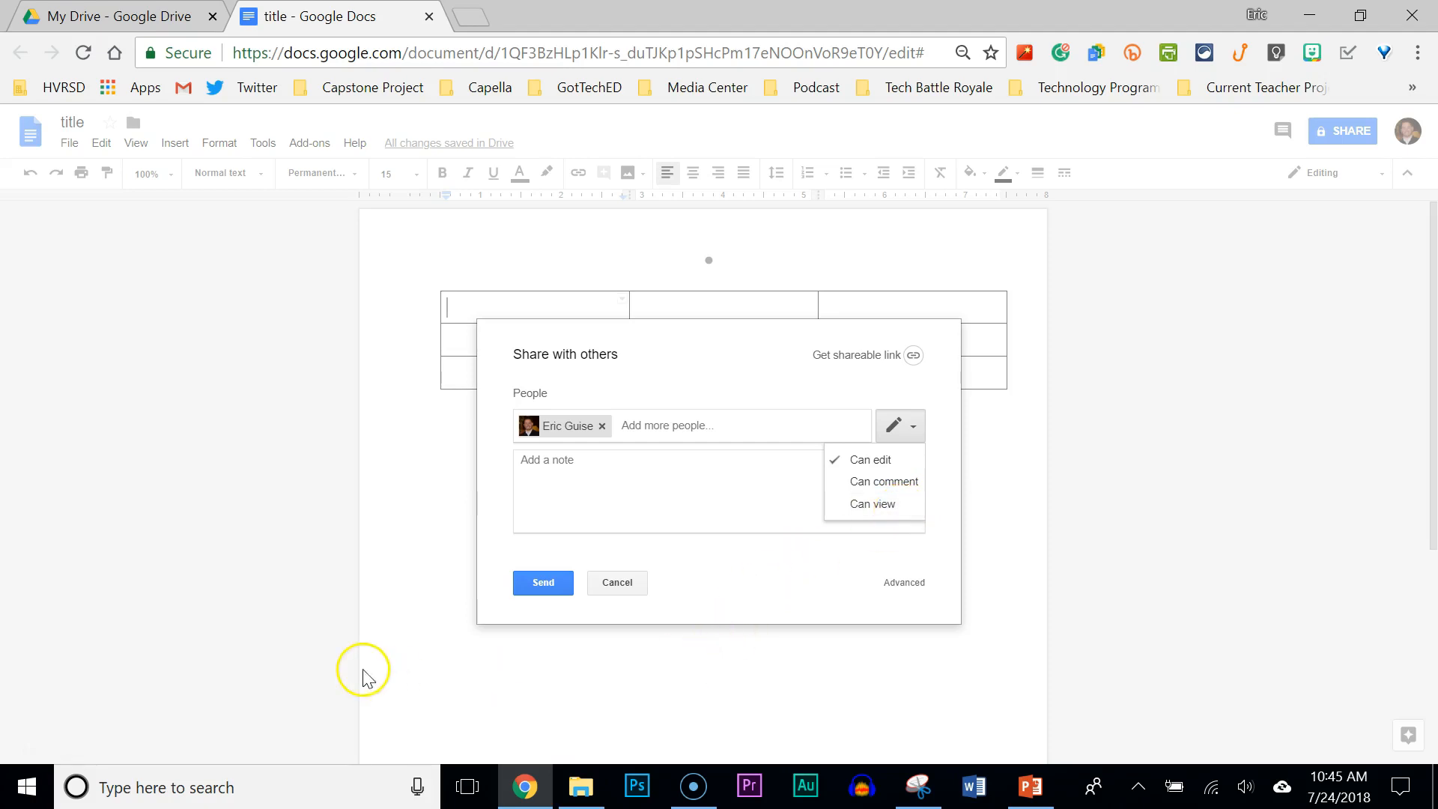
pyautogui.click(24, 752)
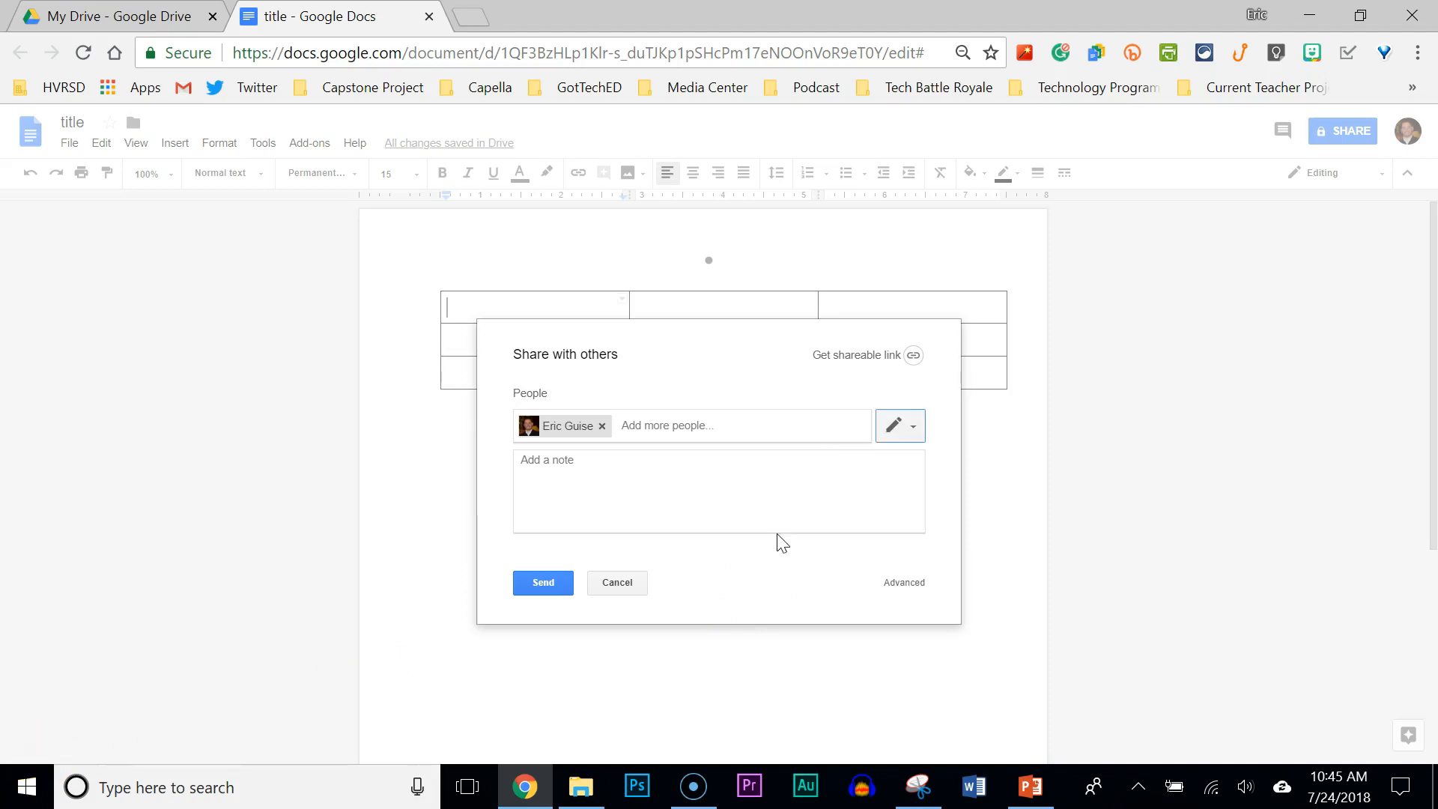
# Turn on link sharing, copy the link, and keep link holders at view-only access.
pyautogui.click(865, 360)
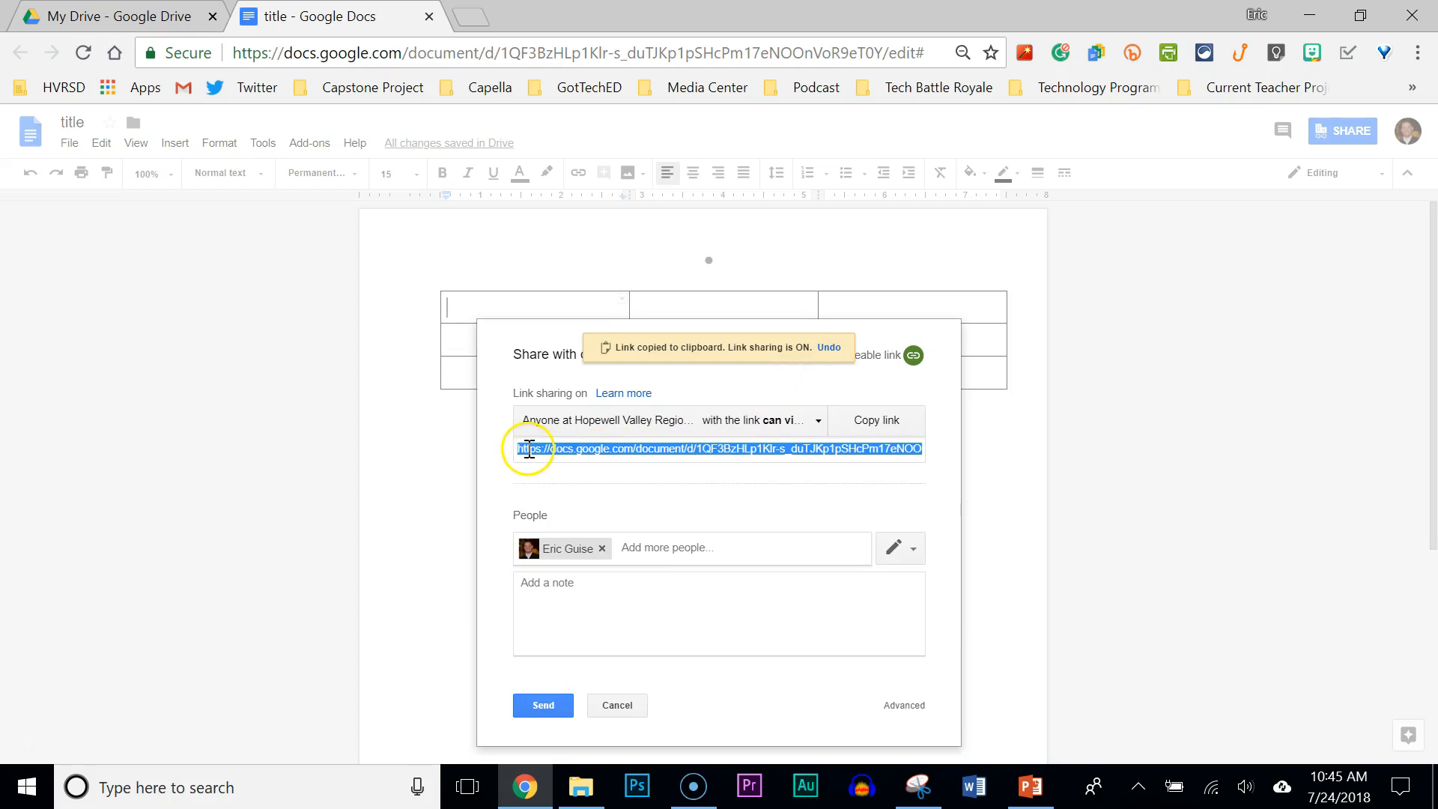
pyautogui.click(876, 424)
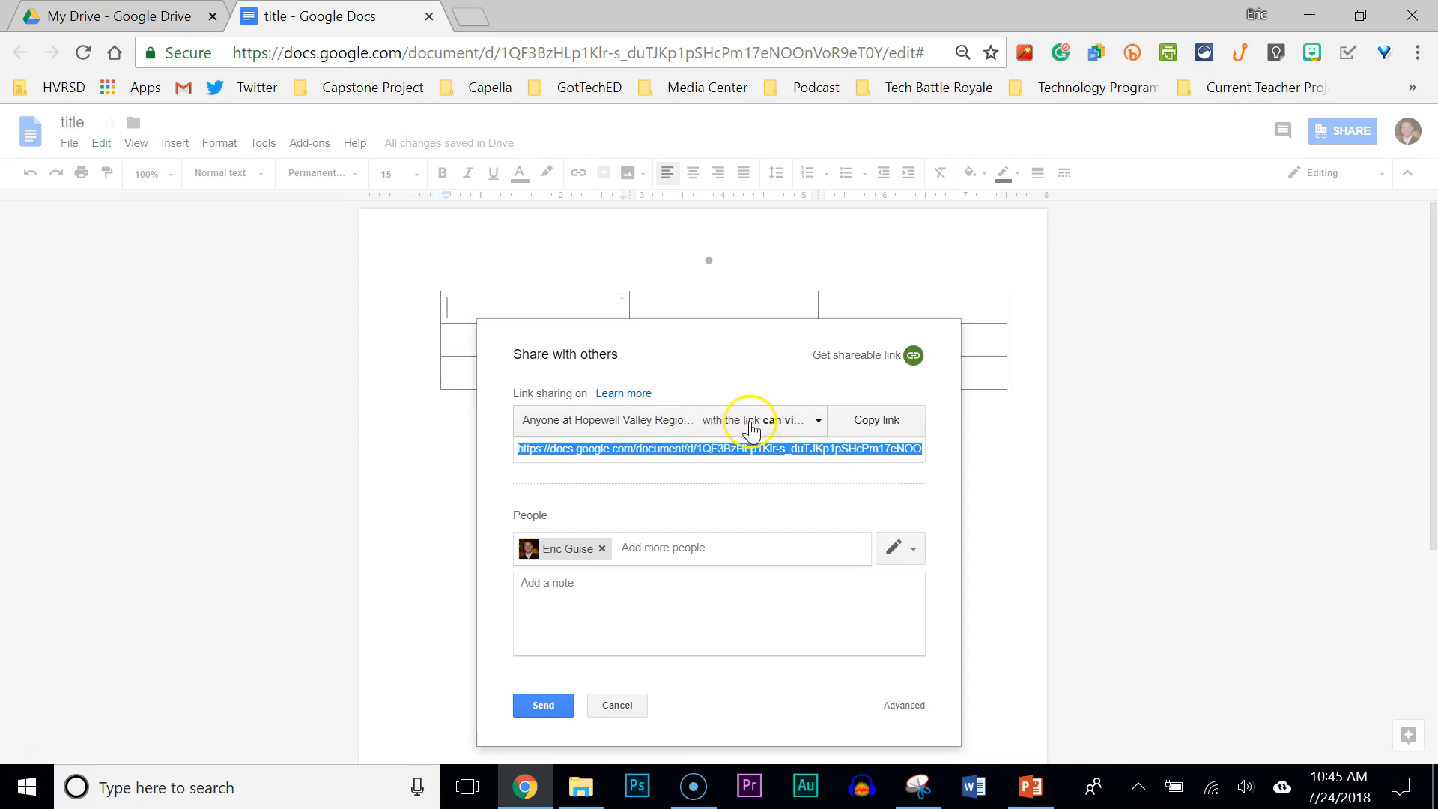
pyautogui.click(819, 424)
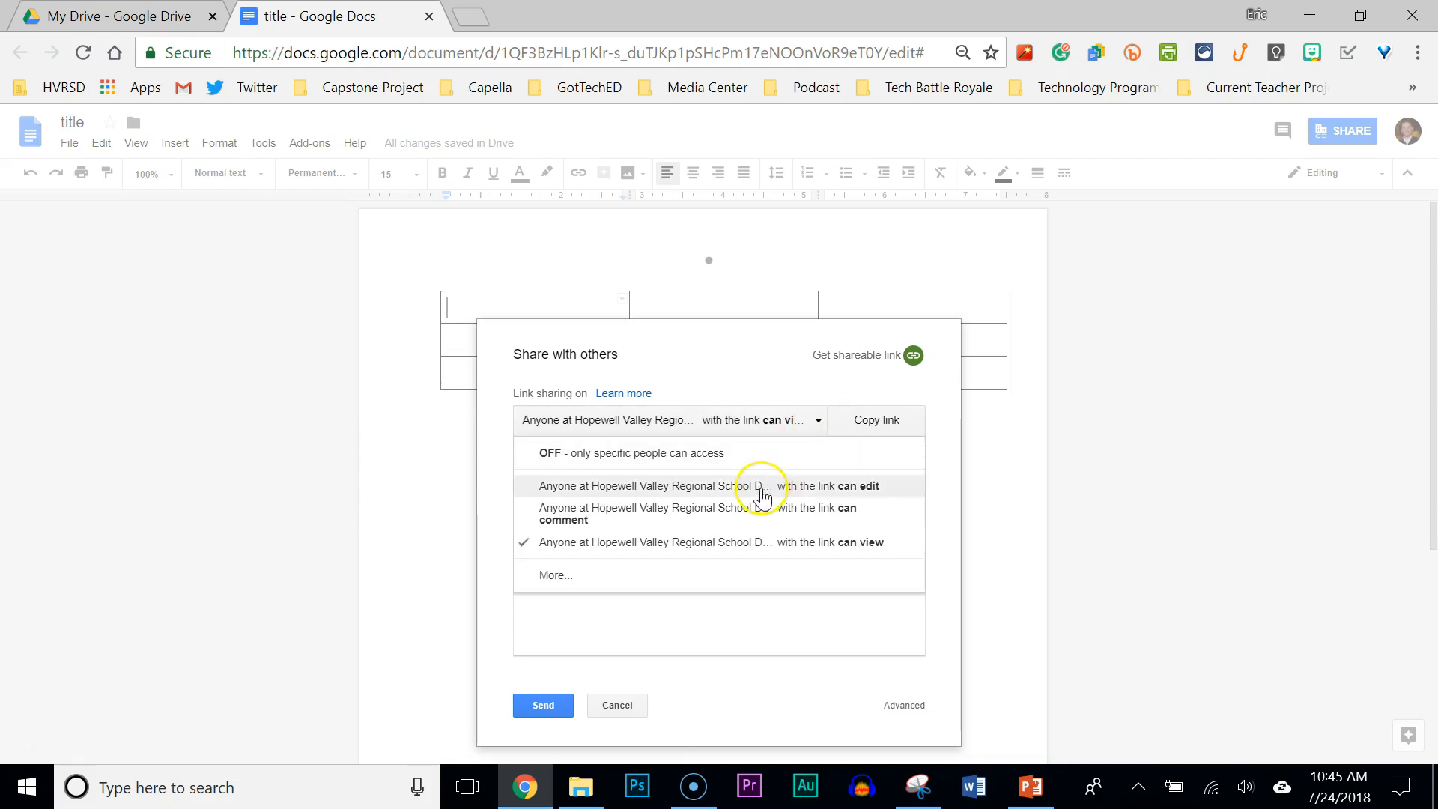
pyautogui.click(749, 517)
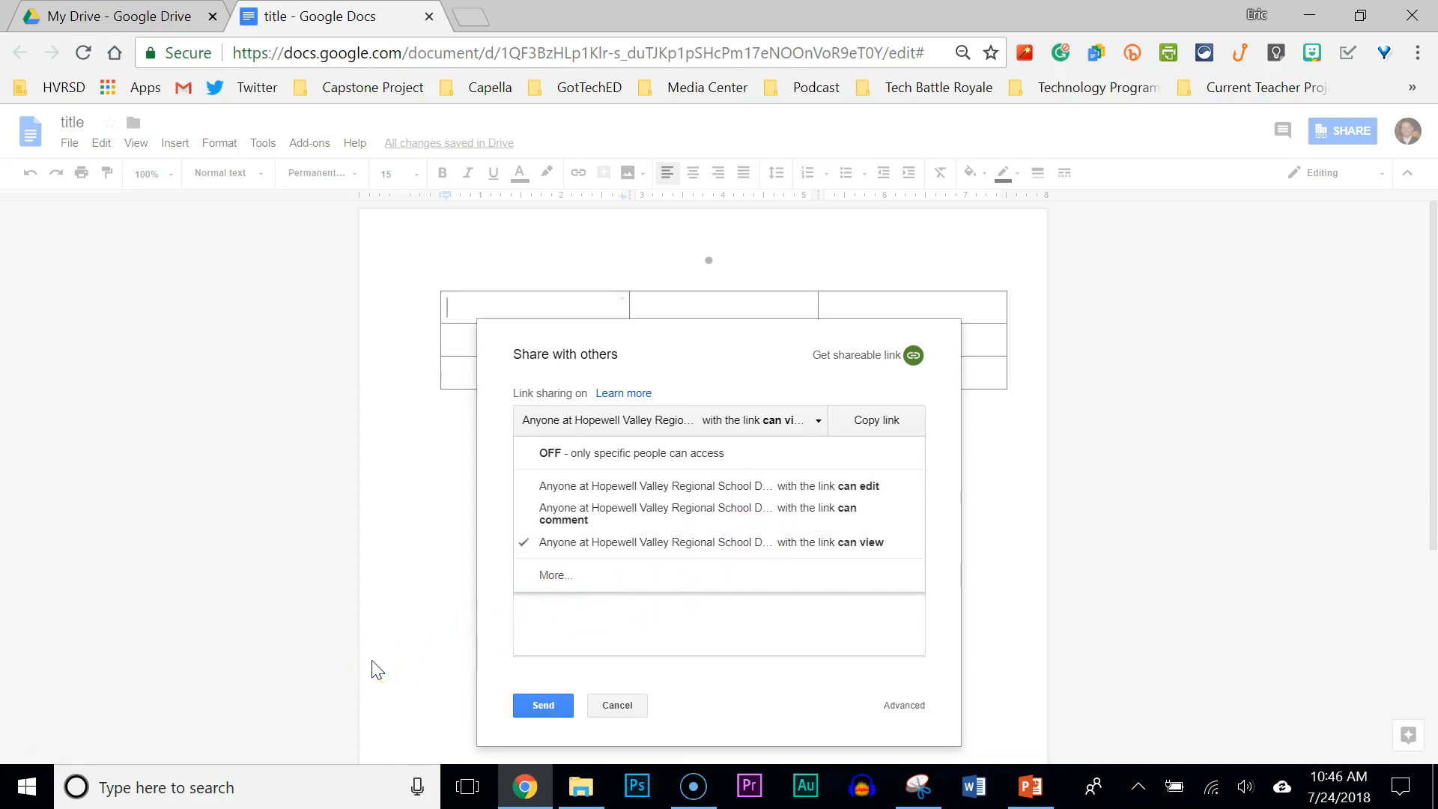
pyautogui.click(622, 706)
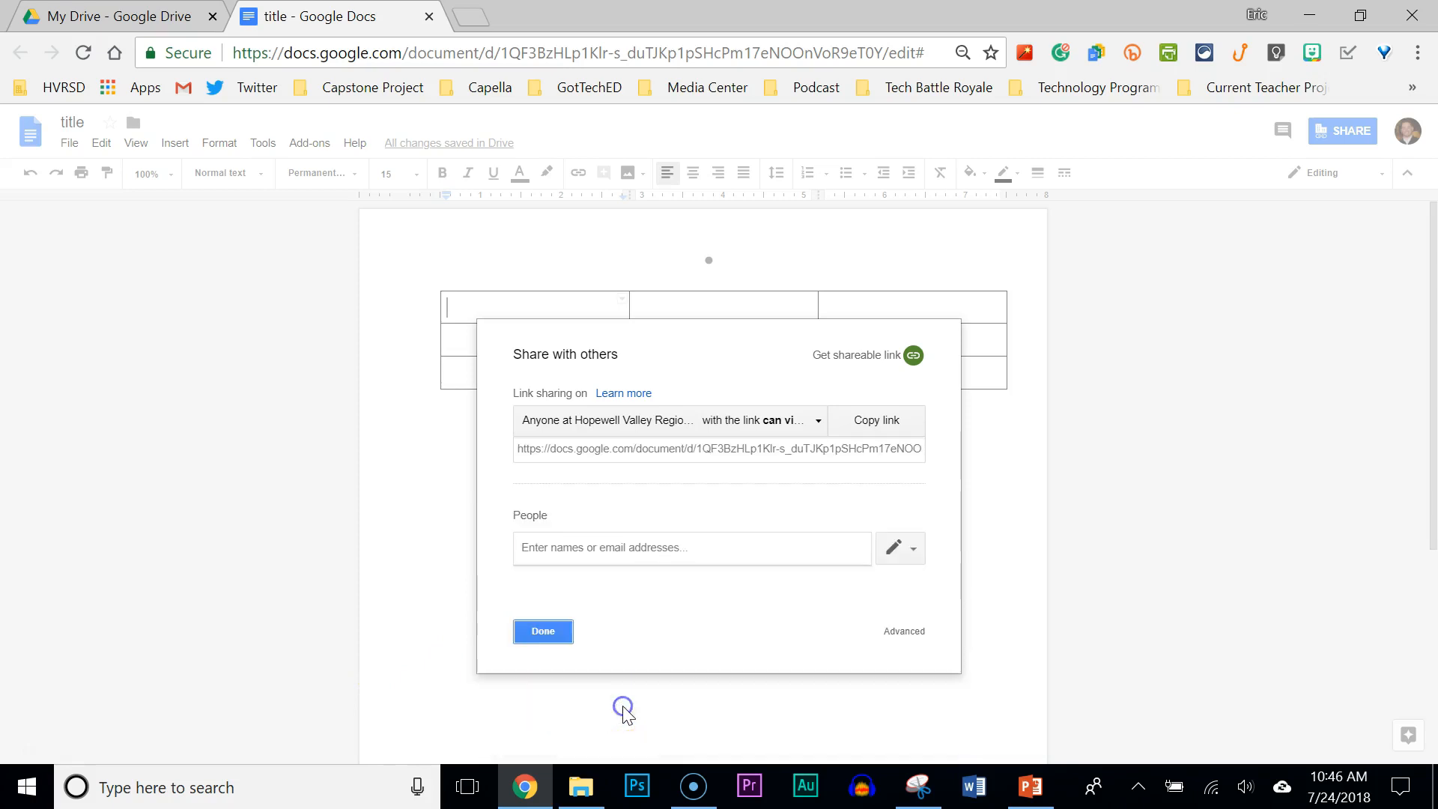
pyautogui.click(19, 745)
pyautogui.click(916, 635)
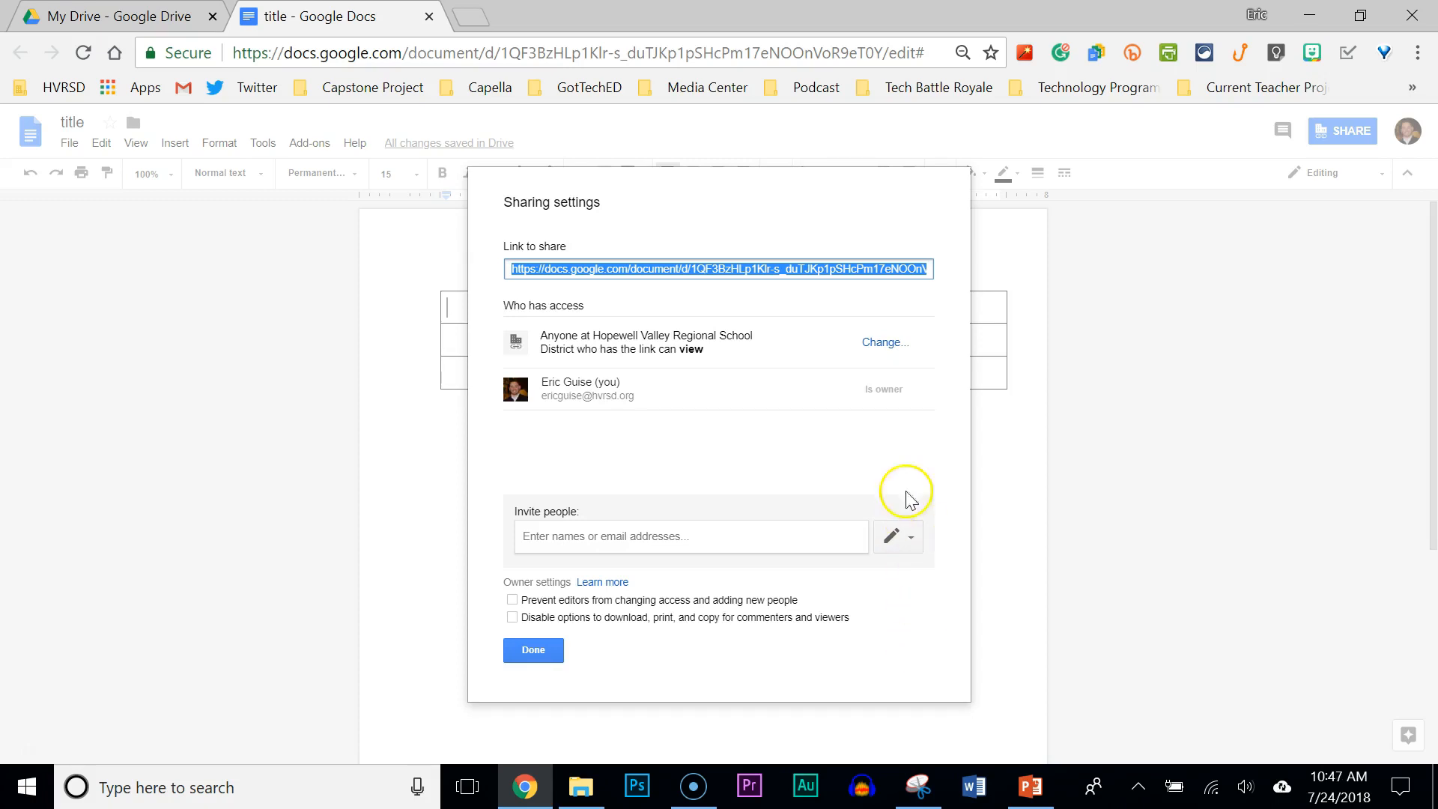
# Change the link access option to 'Anyone with the link'.
pyautogui.click(884, 348)
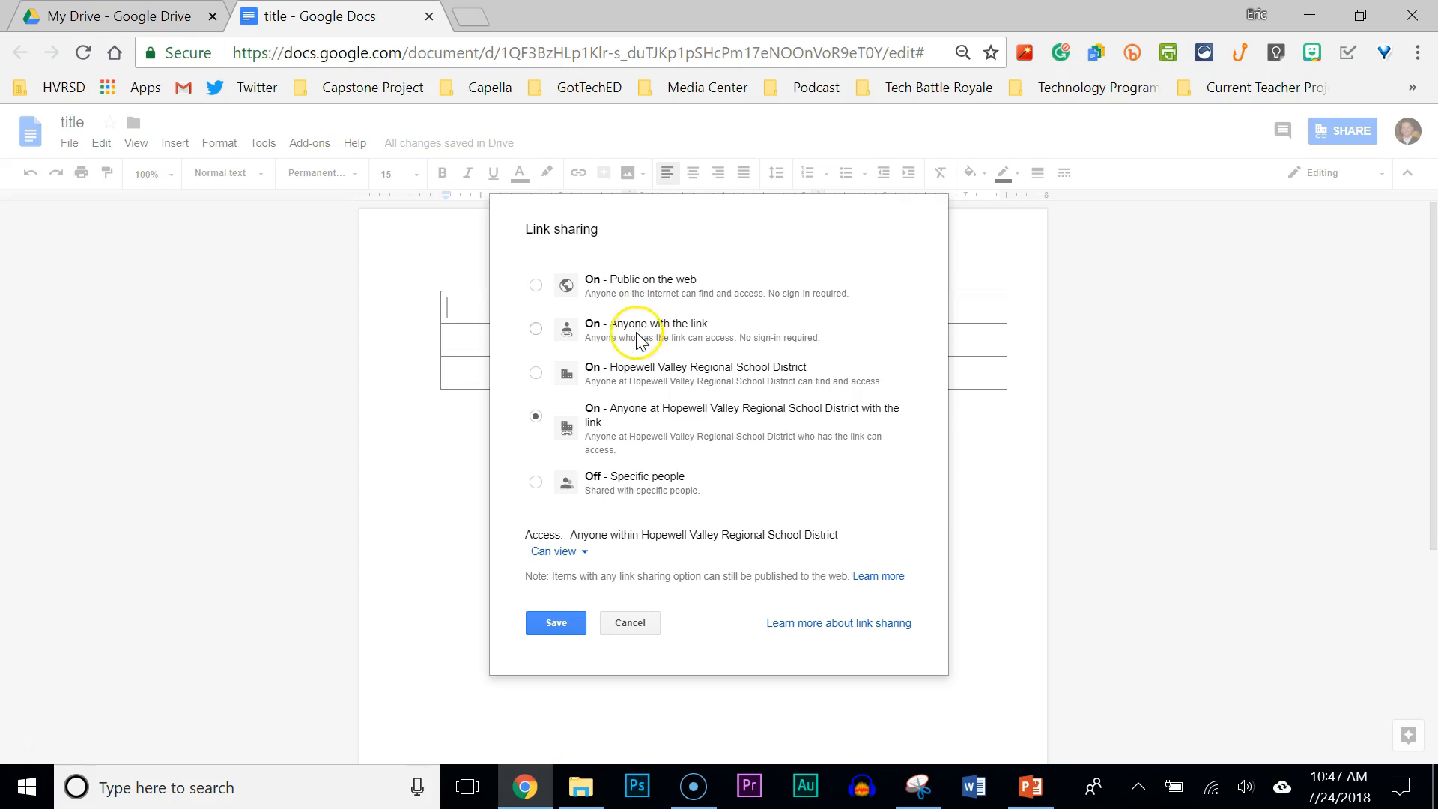
pyautogui.click(537, 332)
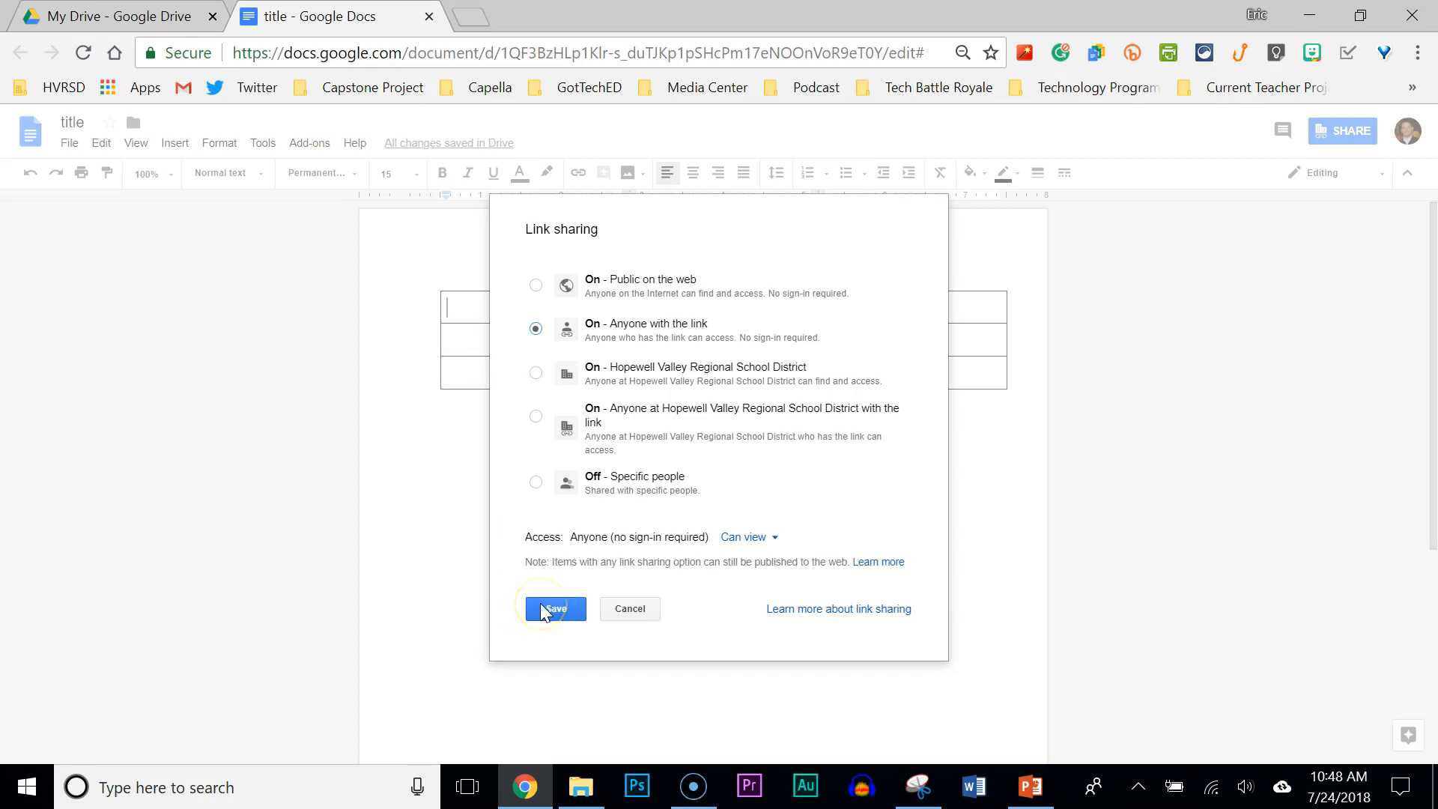
# Confirm 'Can view' access for anyone with the link and save the setting.
pyautogui.click(780, 542)
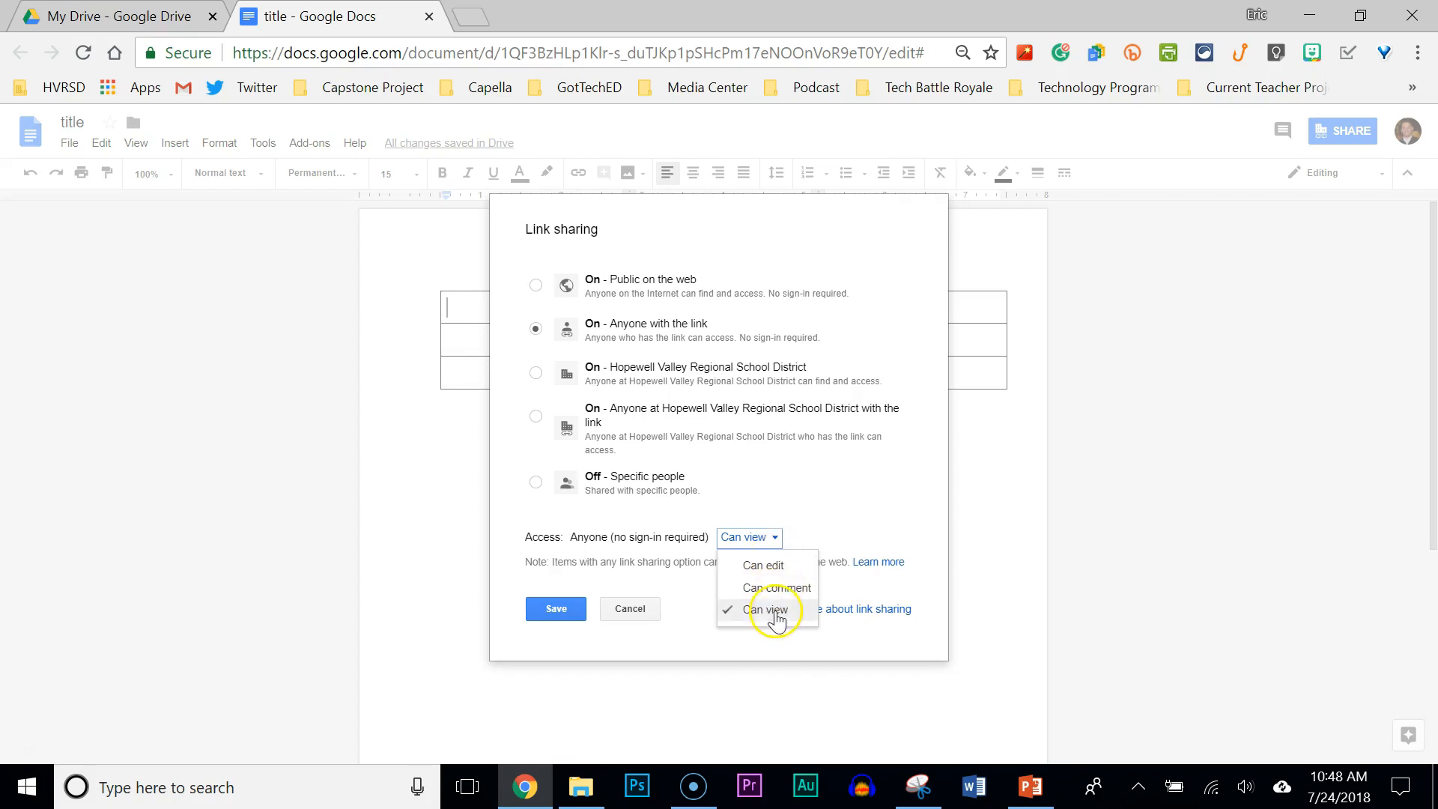
pyautogui.click(552, 609)
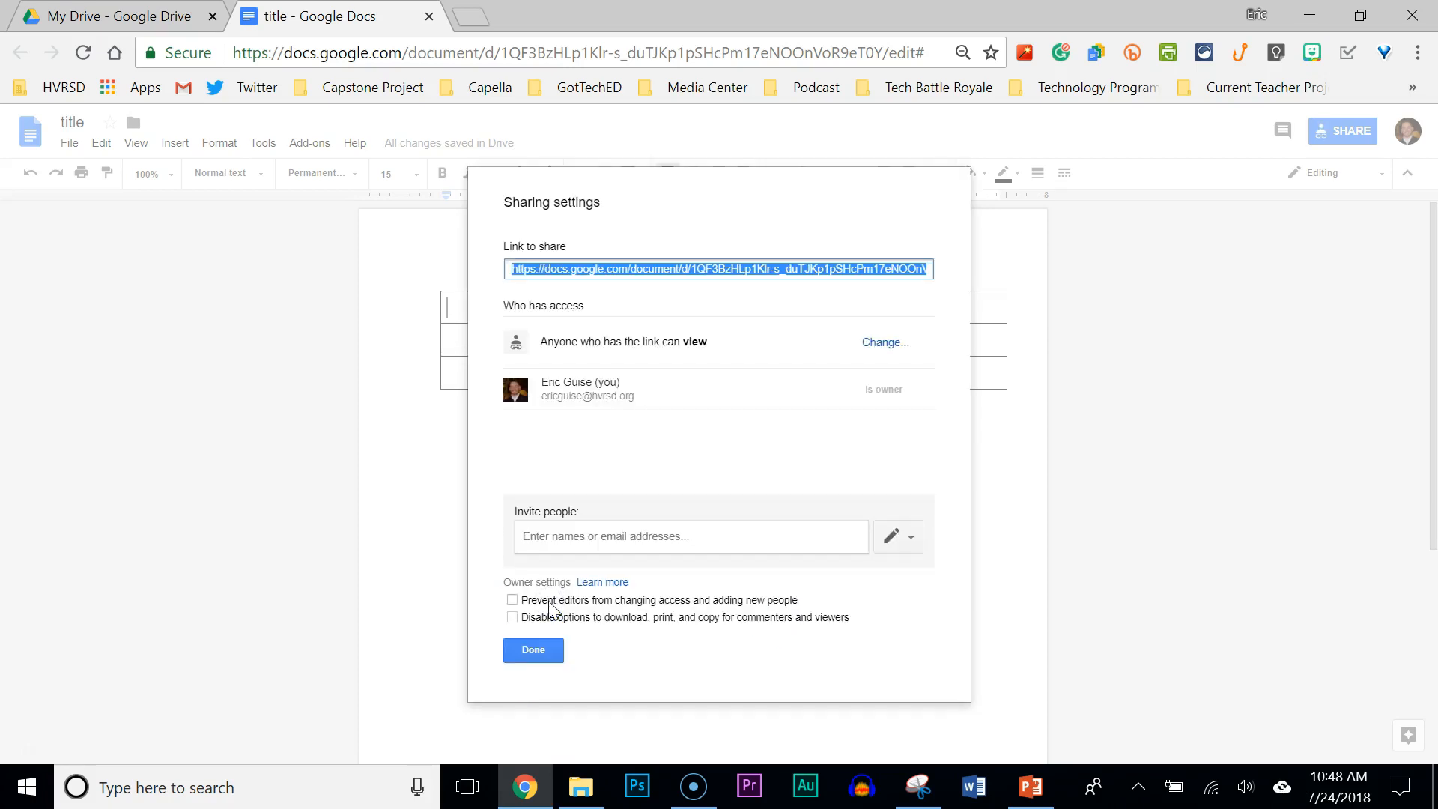
# Close the sharing settings and return to the document's now-blank page.
pyautogui.click(526, 649)
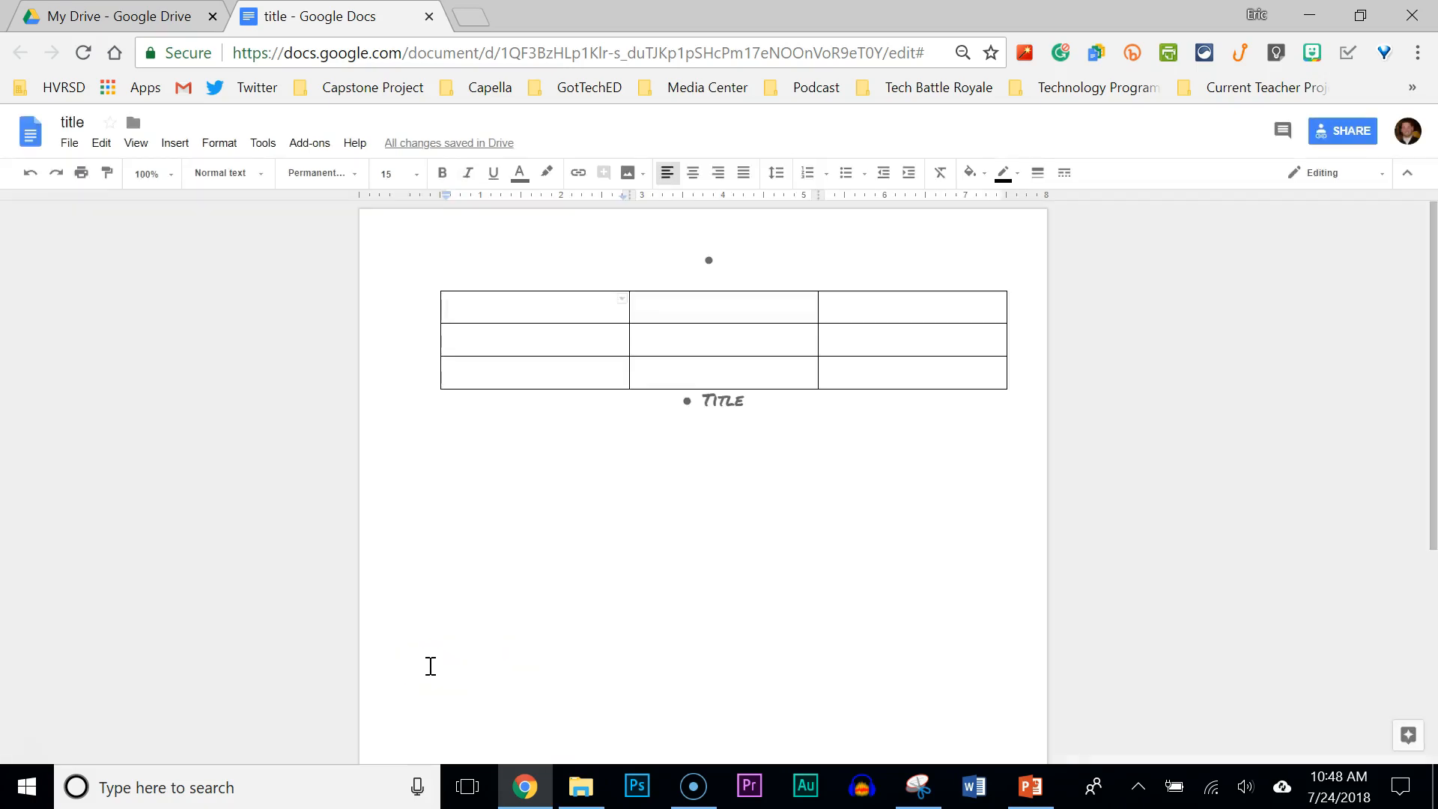
pyautogui.click(29, 750)
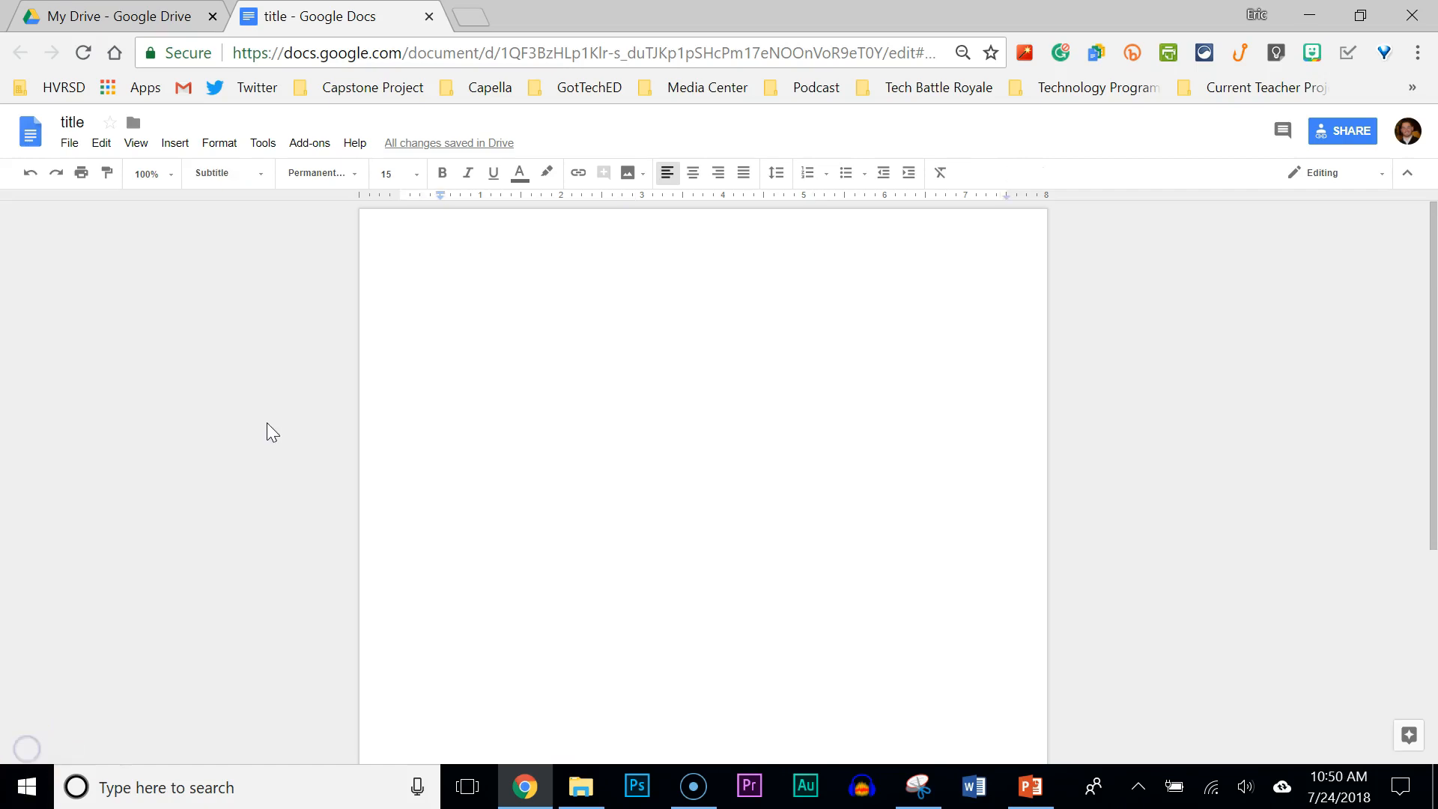
pyautogui.click(647, 375)
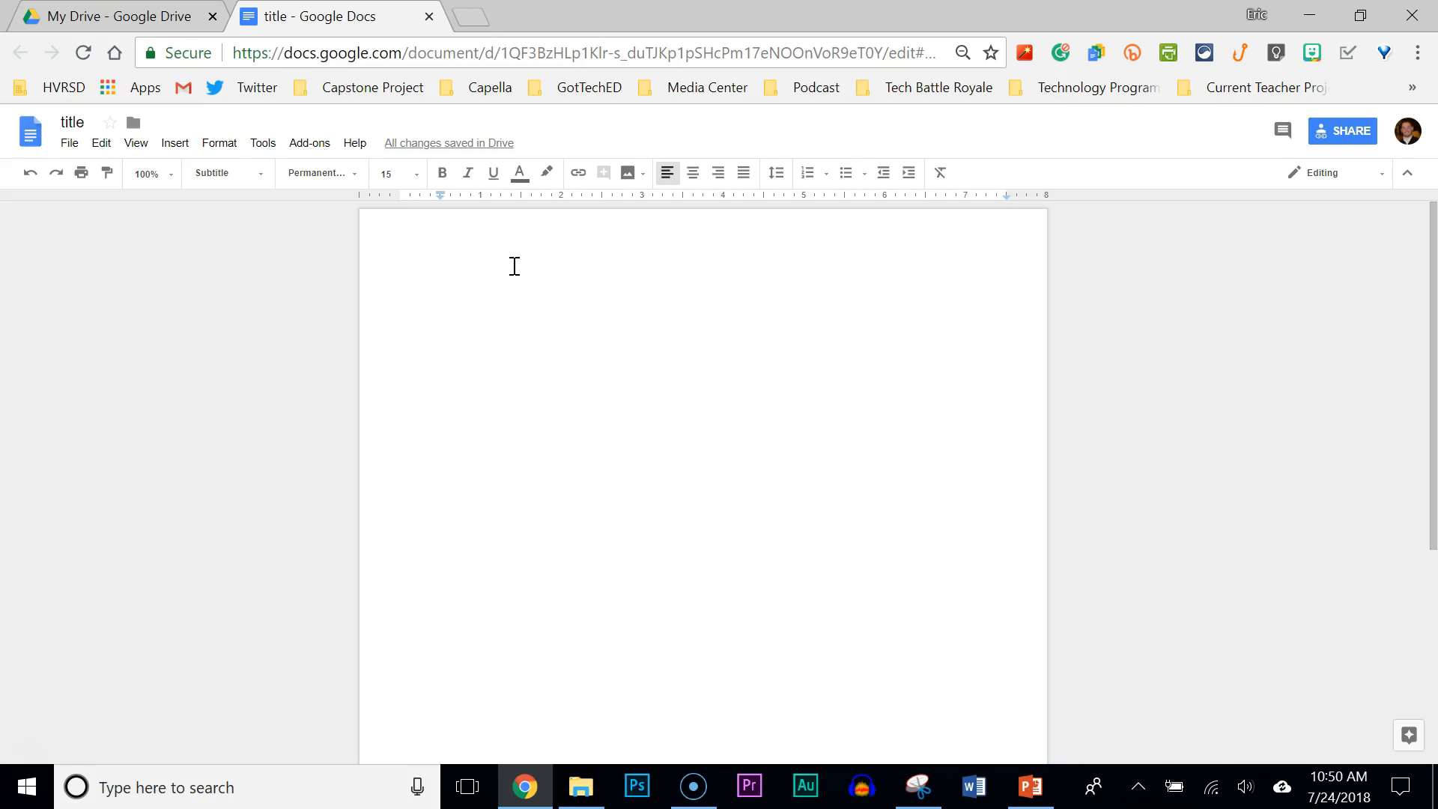
pyautogui.click(266, 150)
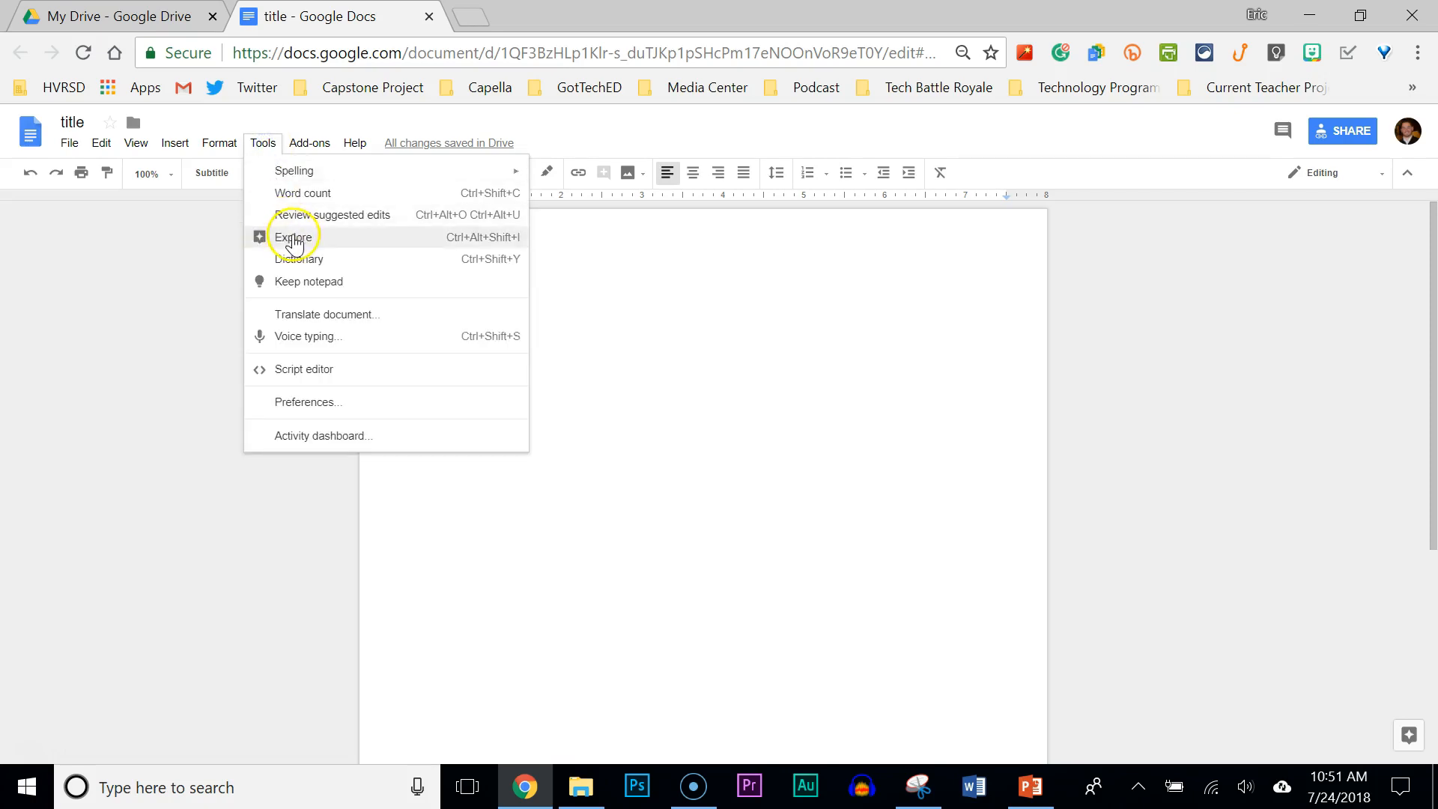
# Search Explore for 'charles darwin' and show its image results.
pyautogui.click(294, 234)
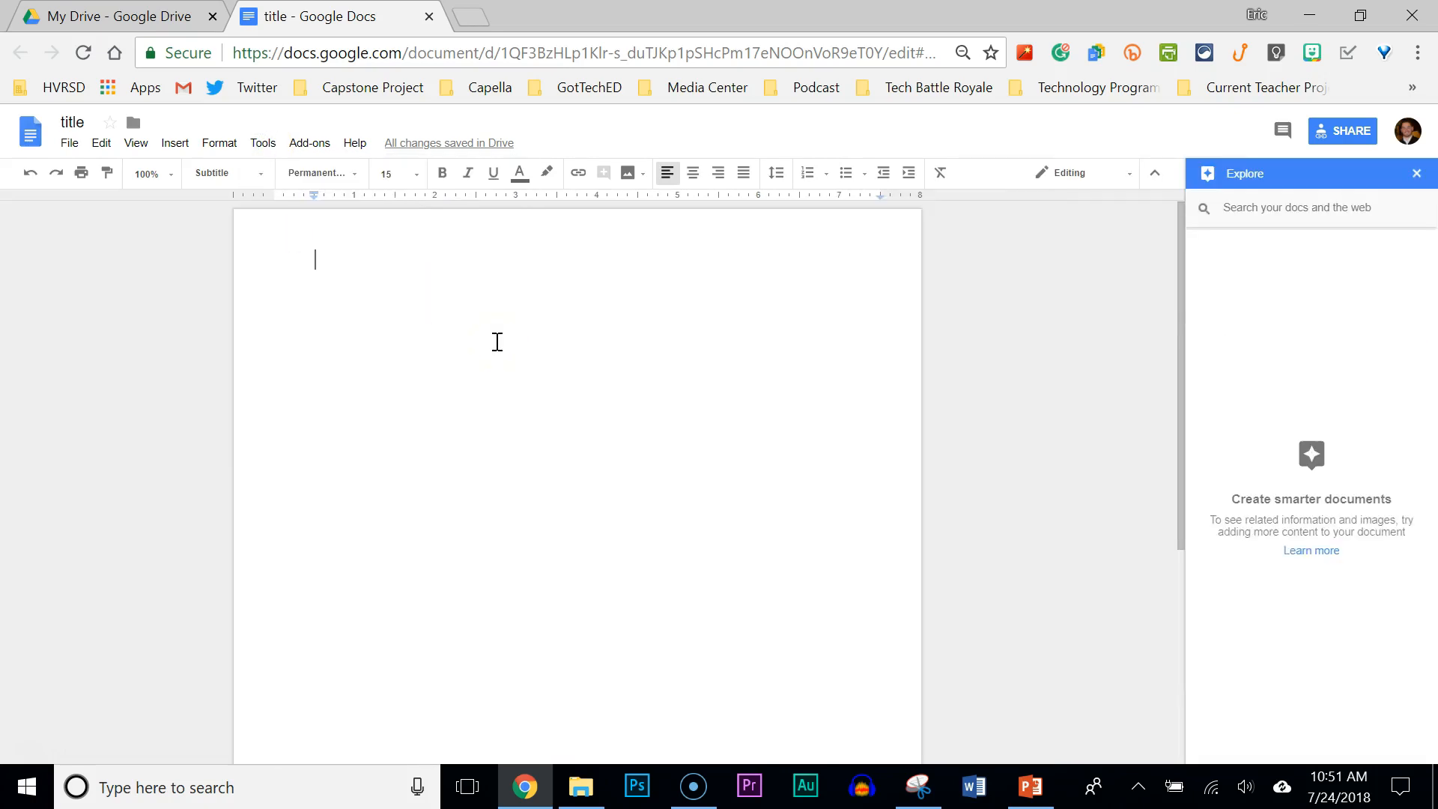
pyautogui.click(1270, 210)
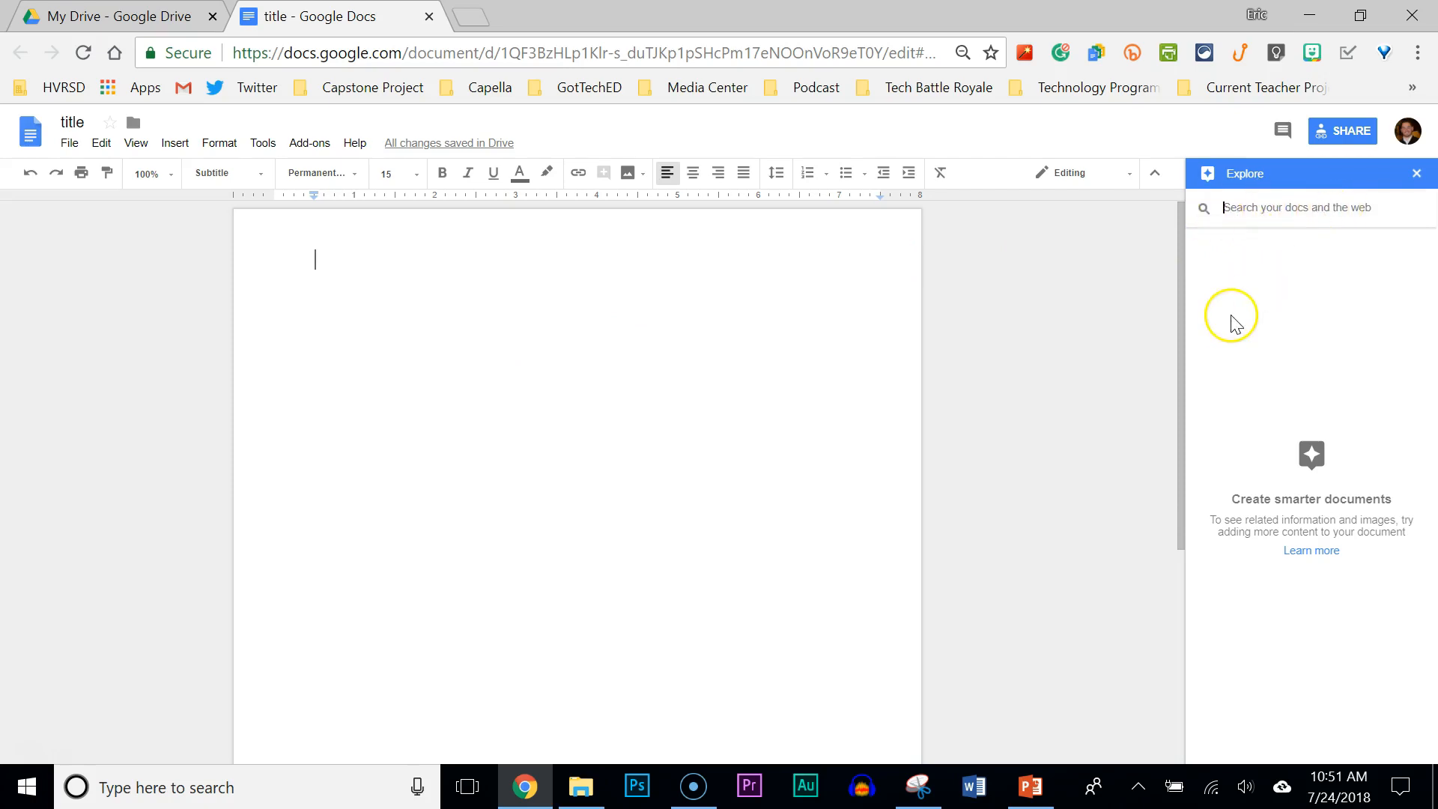
pyautogui.write('ch')
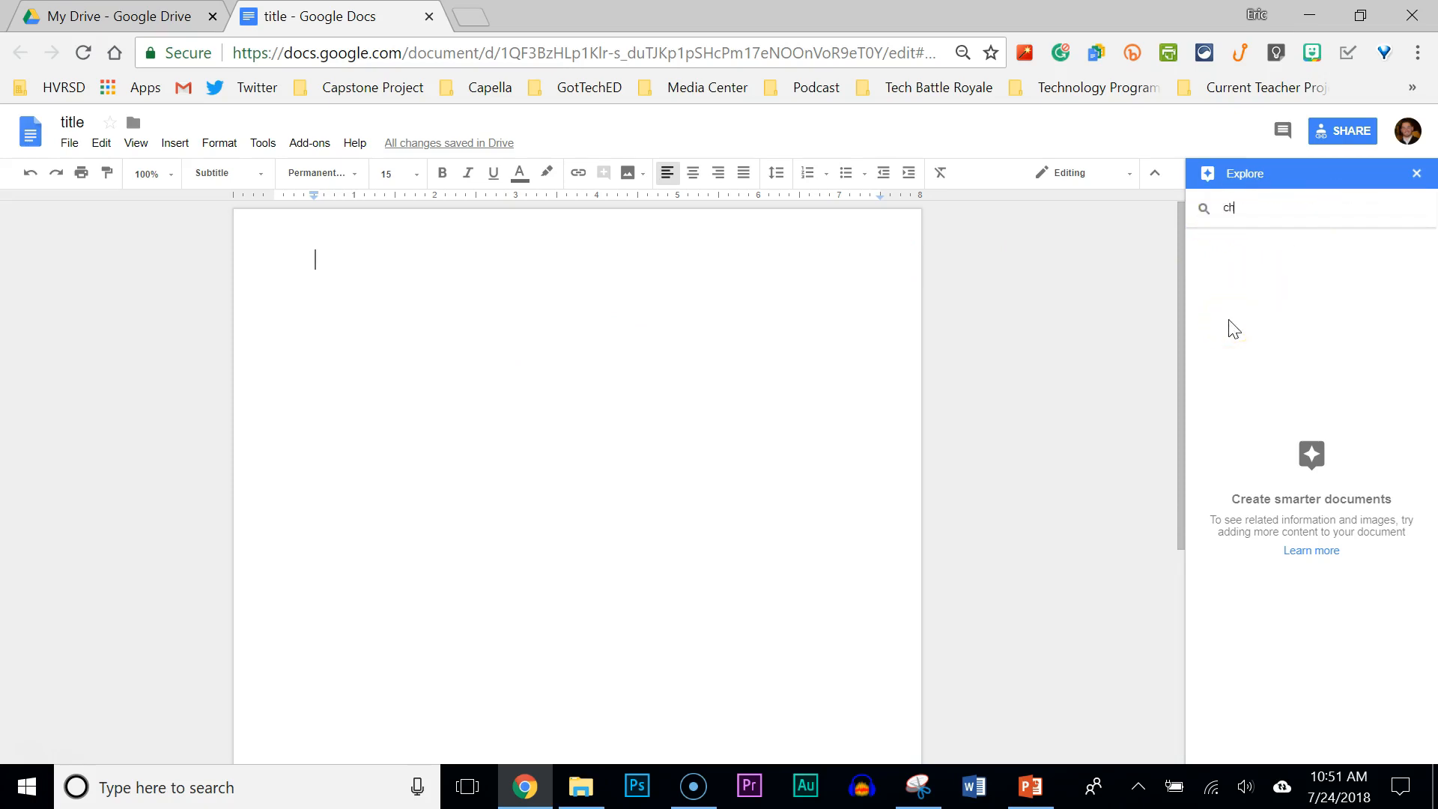
pyautogui.write('arles darwin')
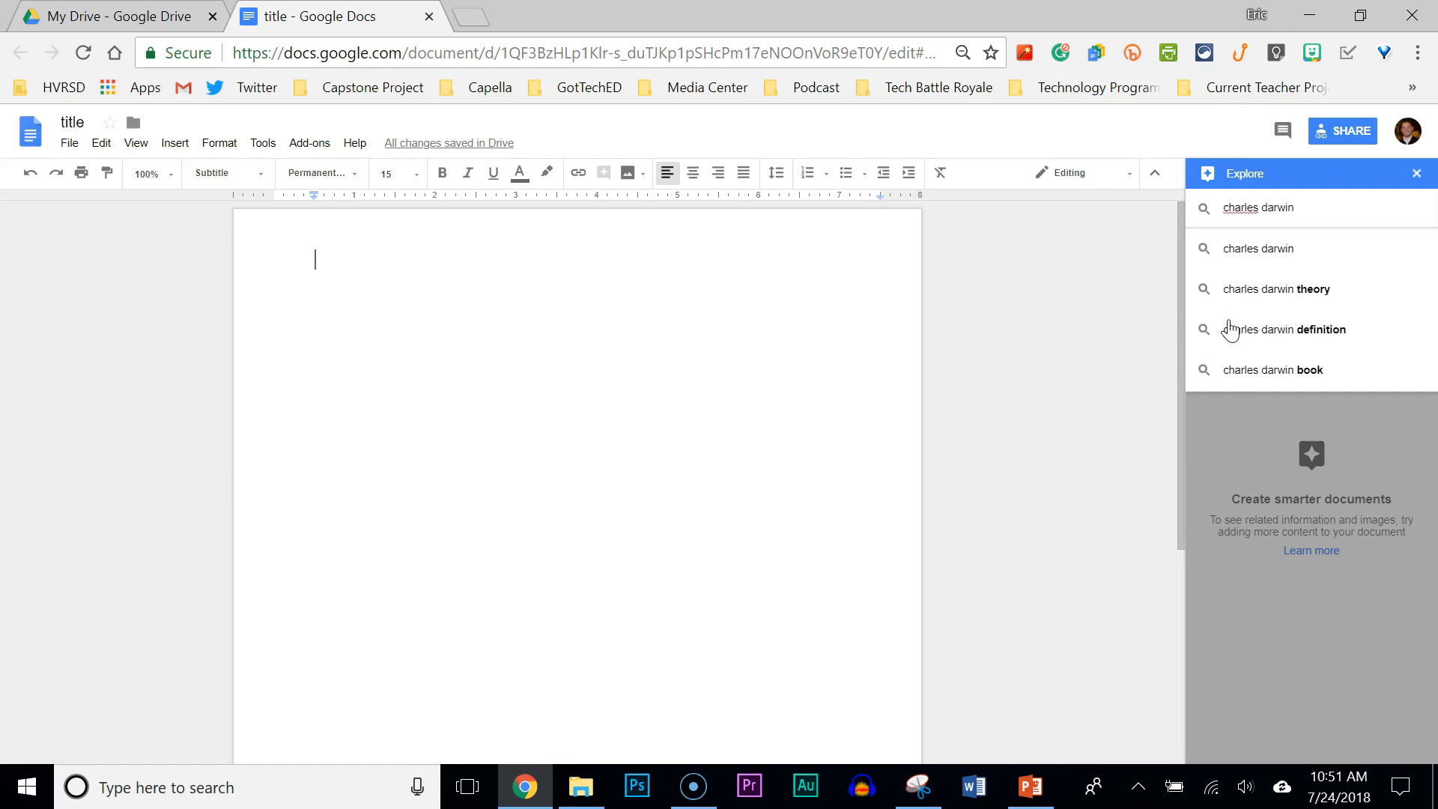
pyautogui.press('Return')
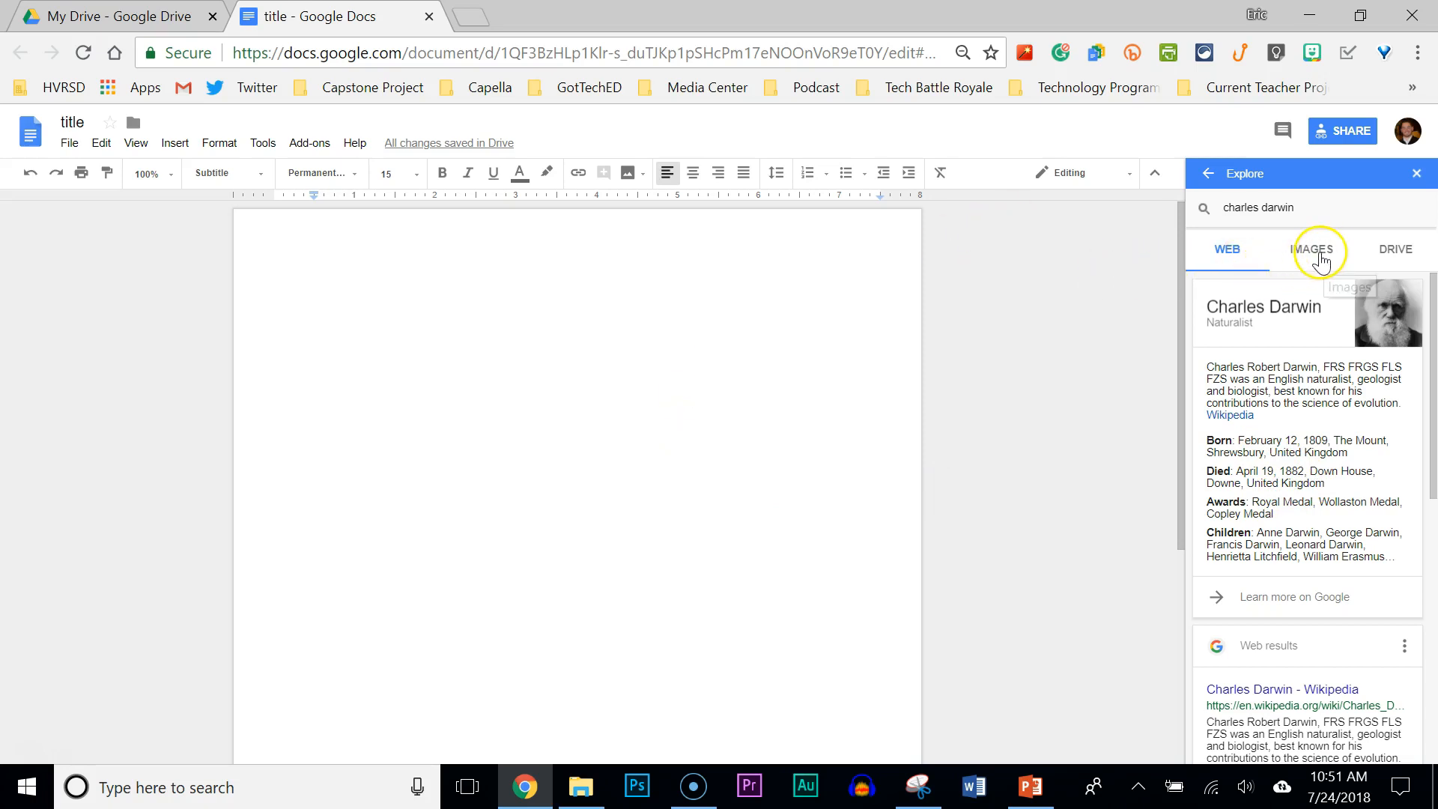
pyautogui.click(1320, 260)
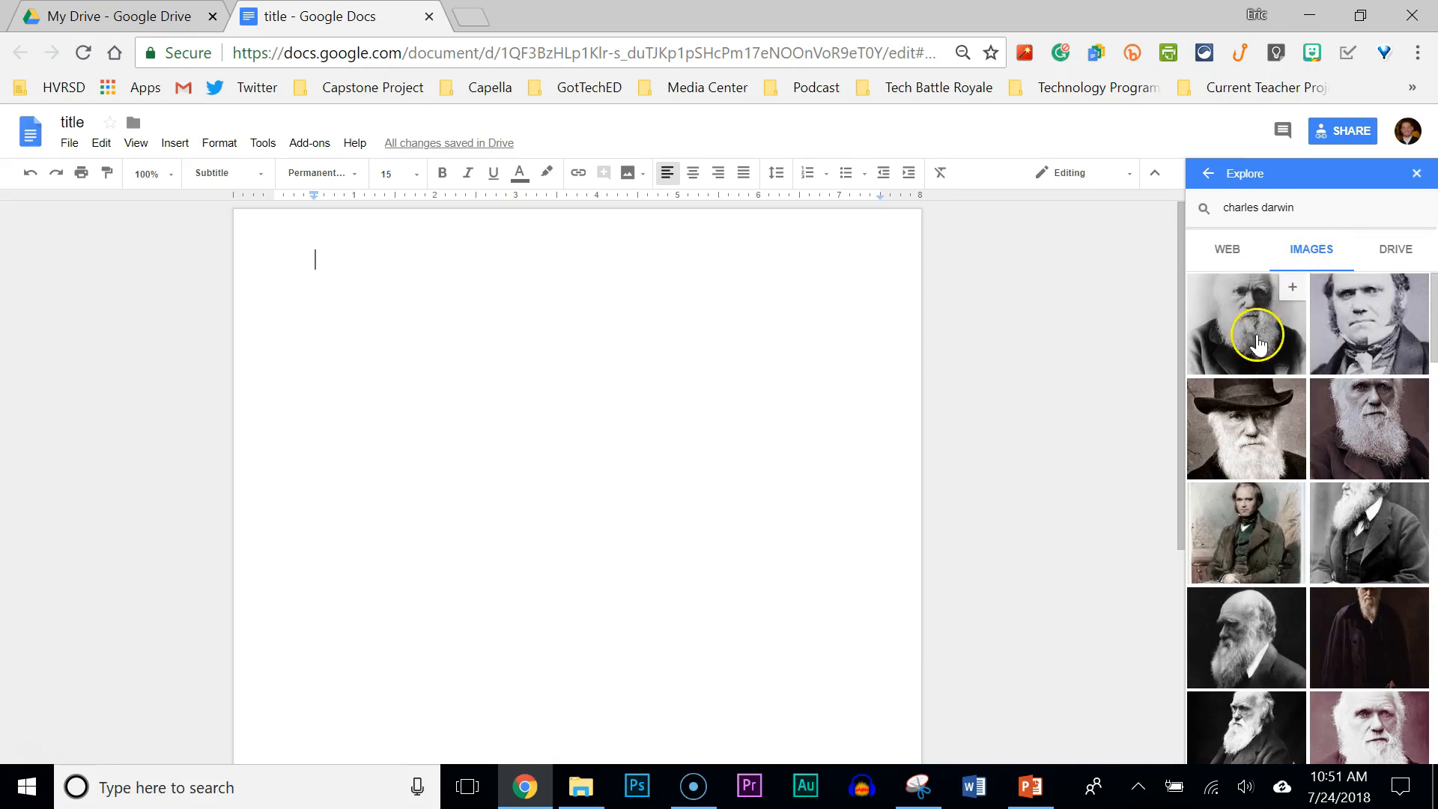
# Place the seated colour Darwin portrait on the page, shrunk to about one third, in line.
pyautogui.moveTo(1243, 538); pyautogui.dragTo(404, 341)
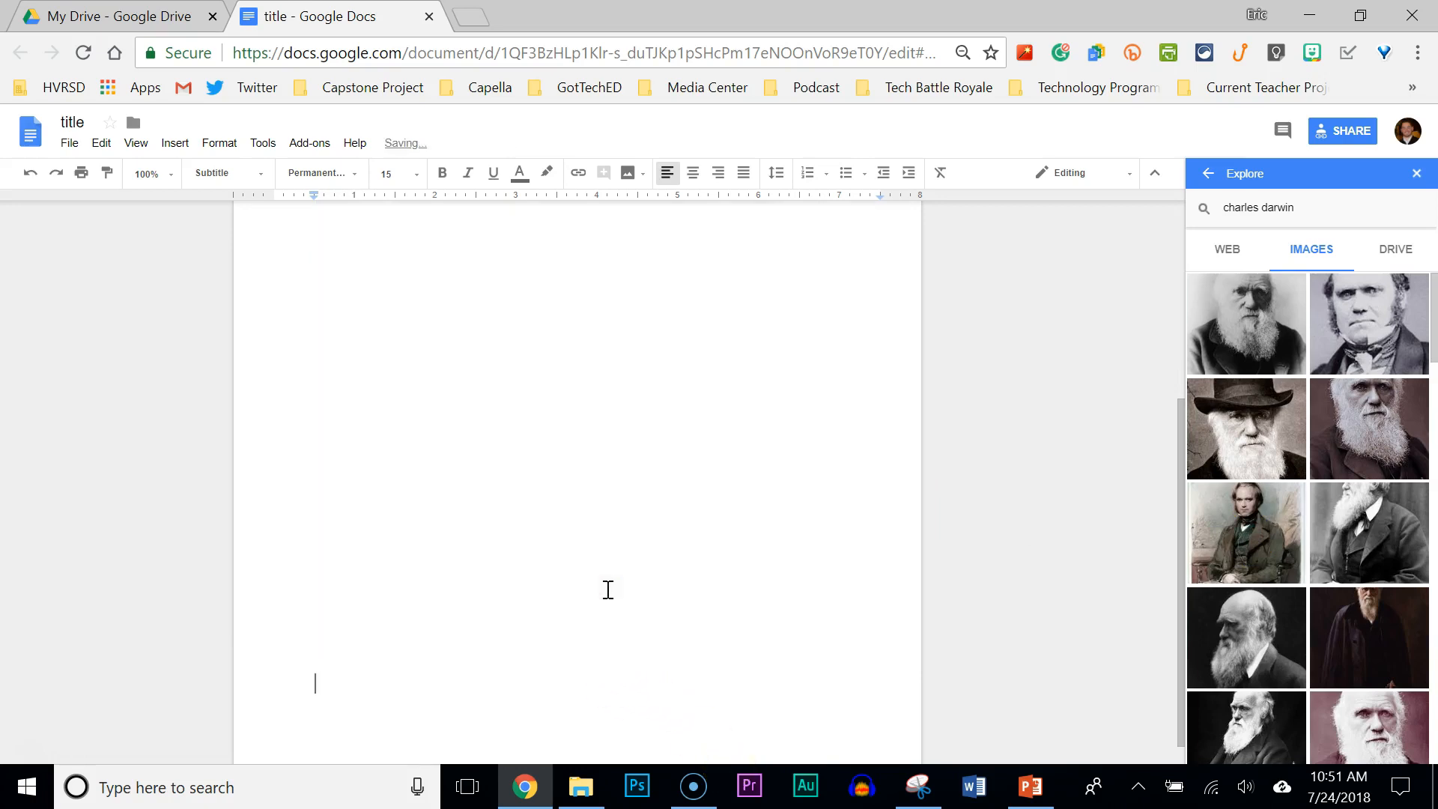
pyautogui.click(774, 643)
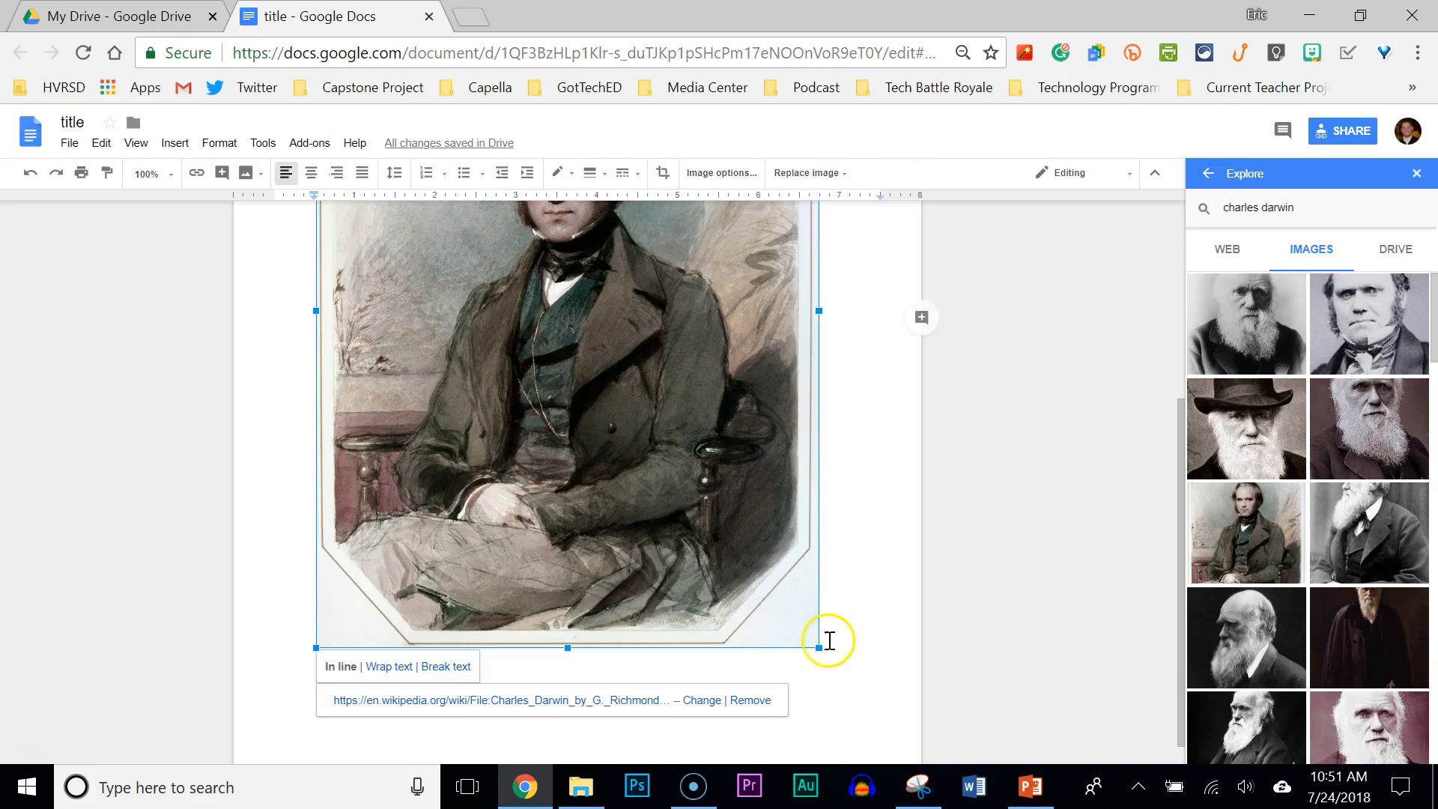
pyautogui.moveTo(820, 647); pyautogui.dragTo(467, 264)
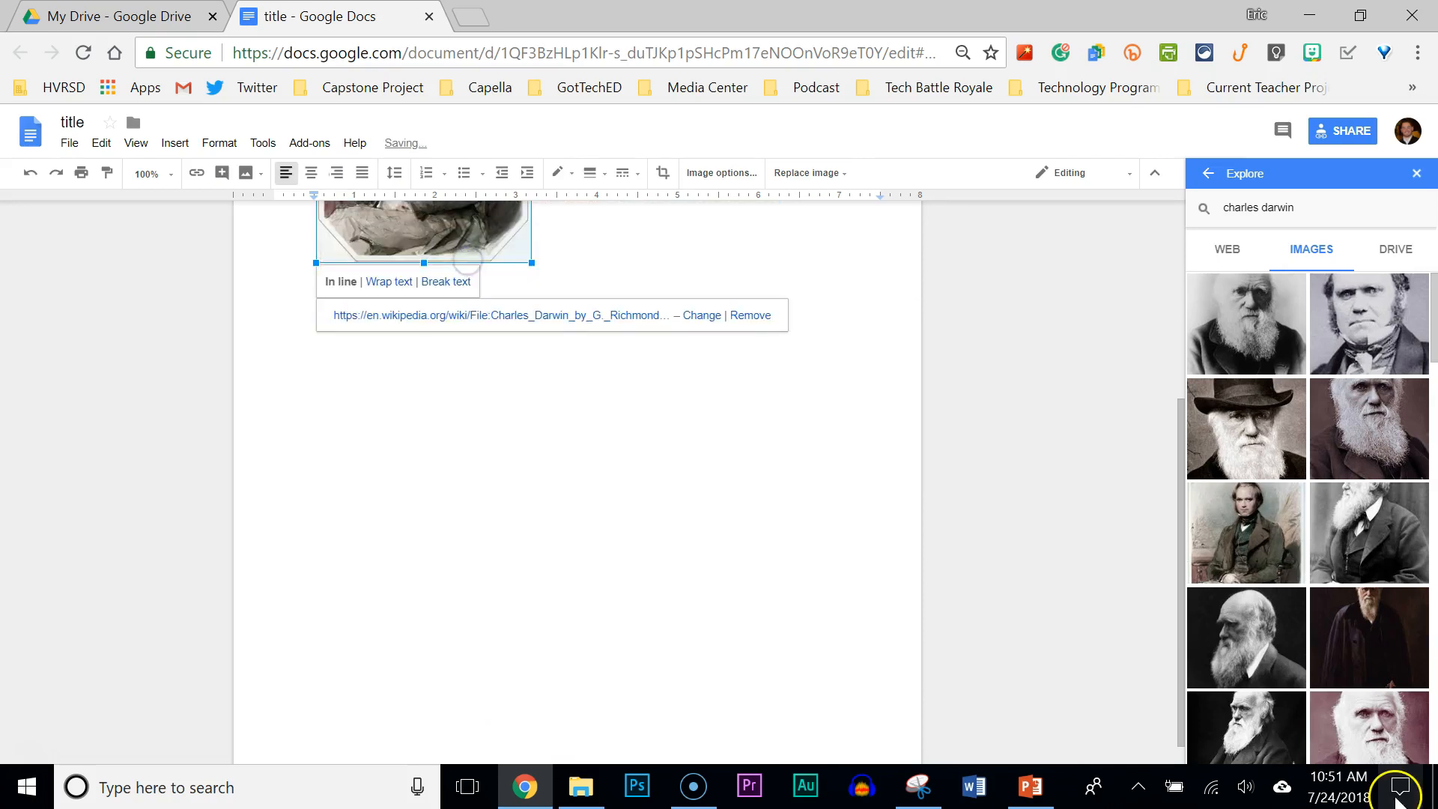
pyautogui.moveTo(1184, 639); pyautogui.dragTo(1193, 419)
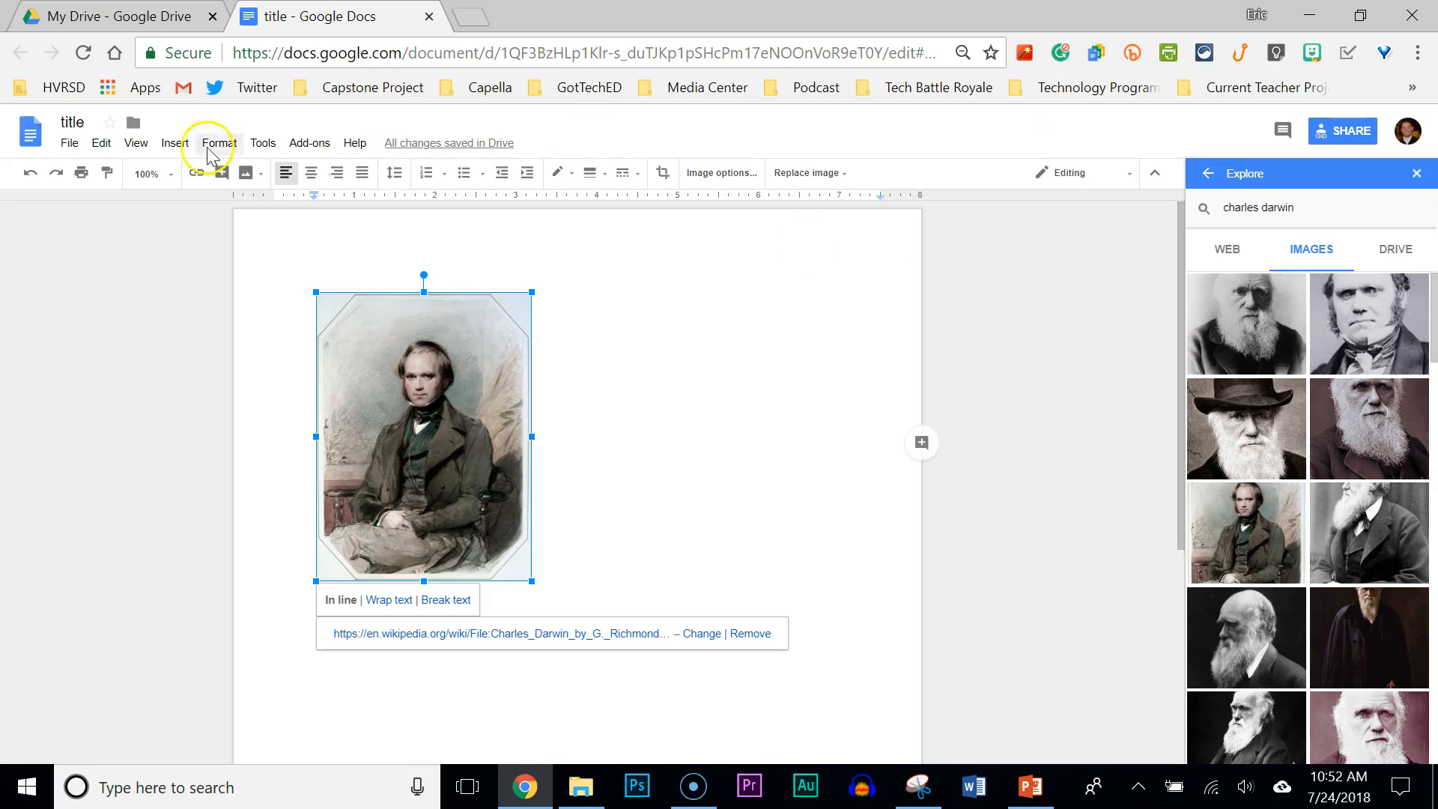
pyautogui.click(262, 146)
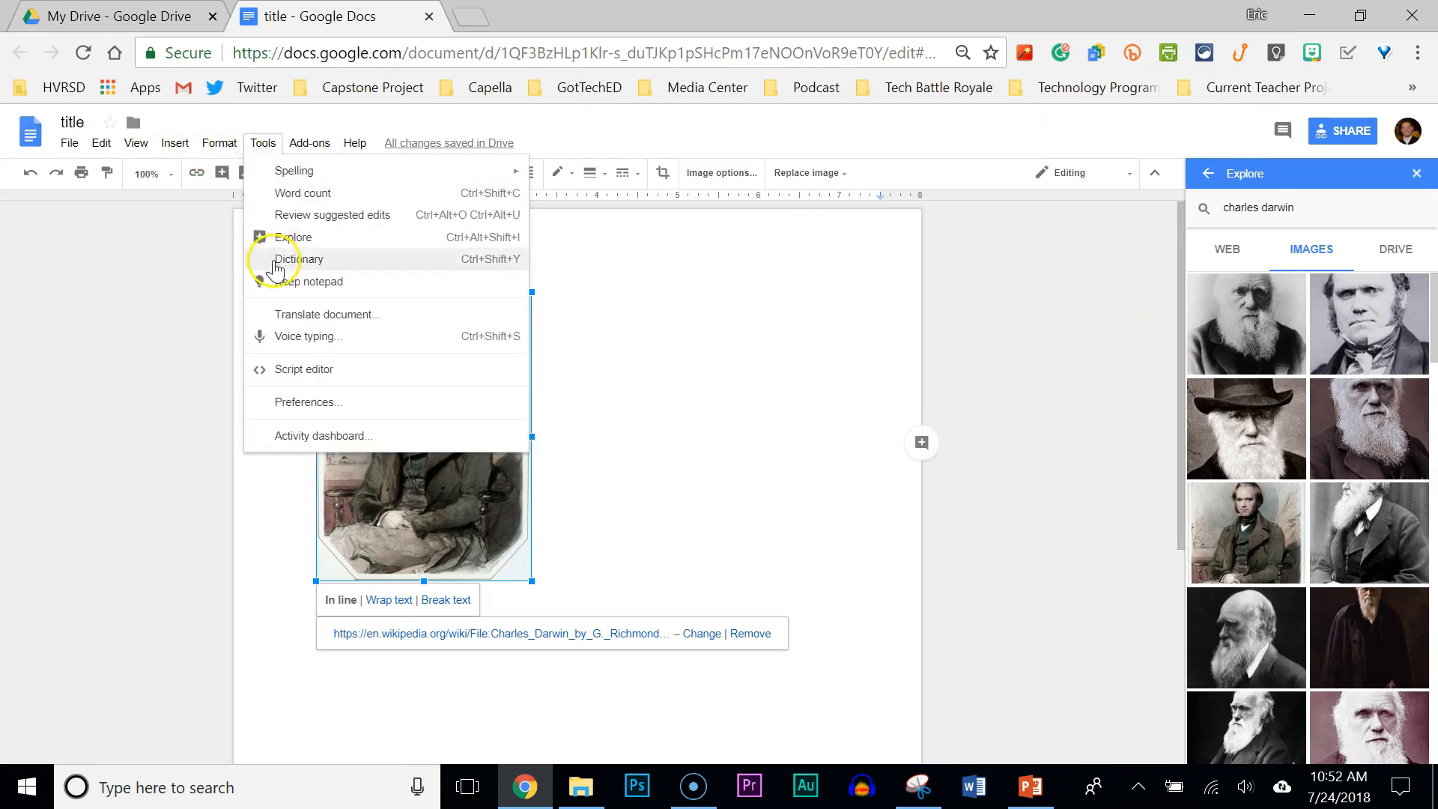